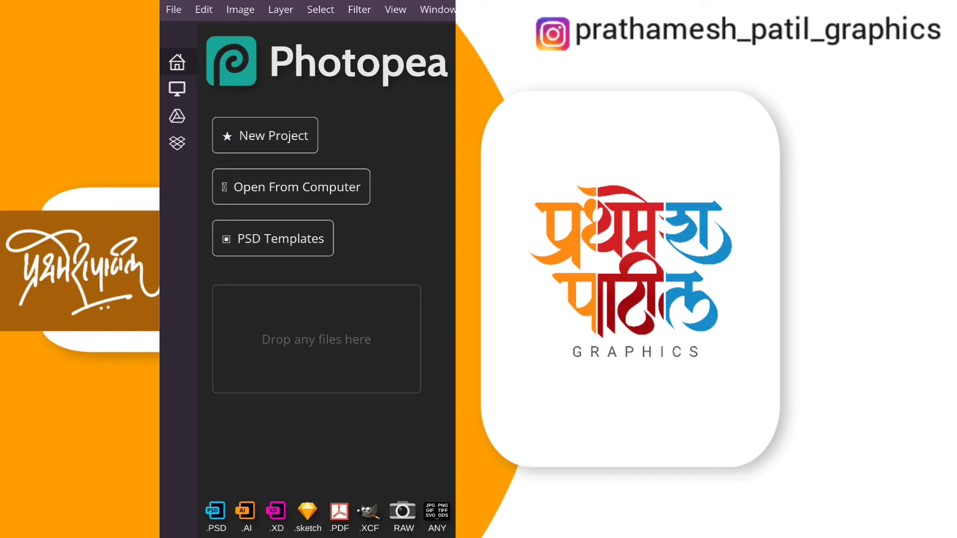
# Step: Change the interface theme from purple to White in the app settings theme list
pyautogui.click(437, 9)
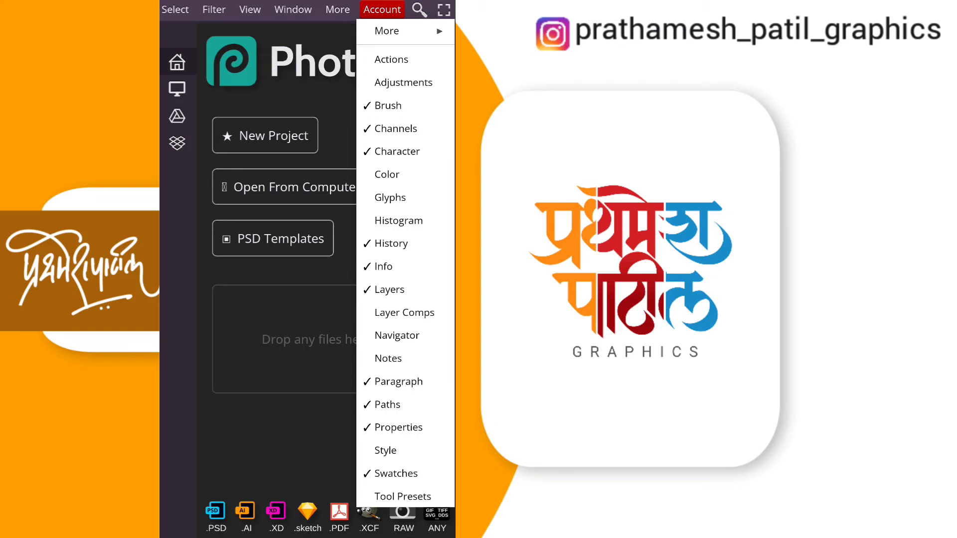
pyautogui.click(382, 9)
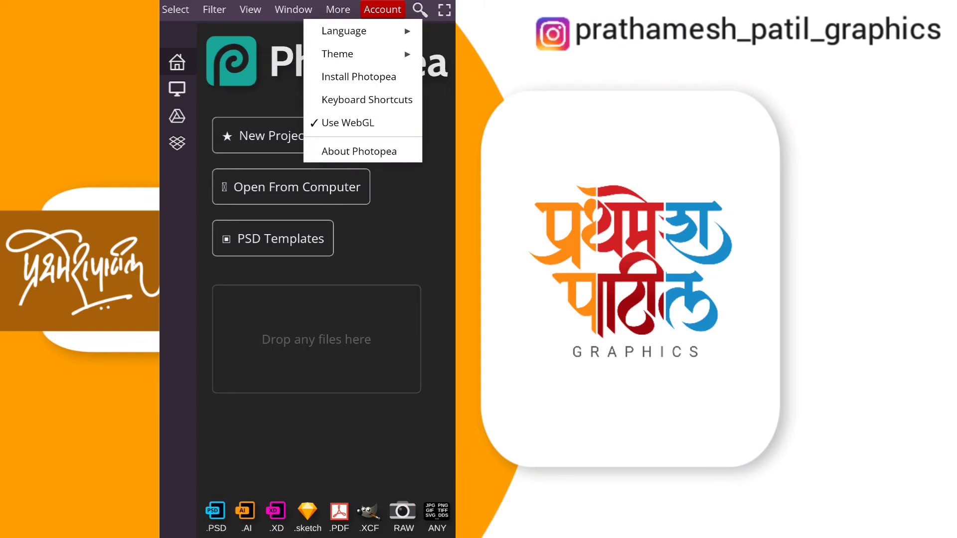
pyautogui.click(349, 54)
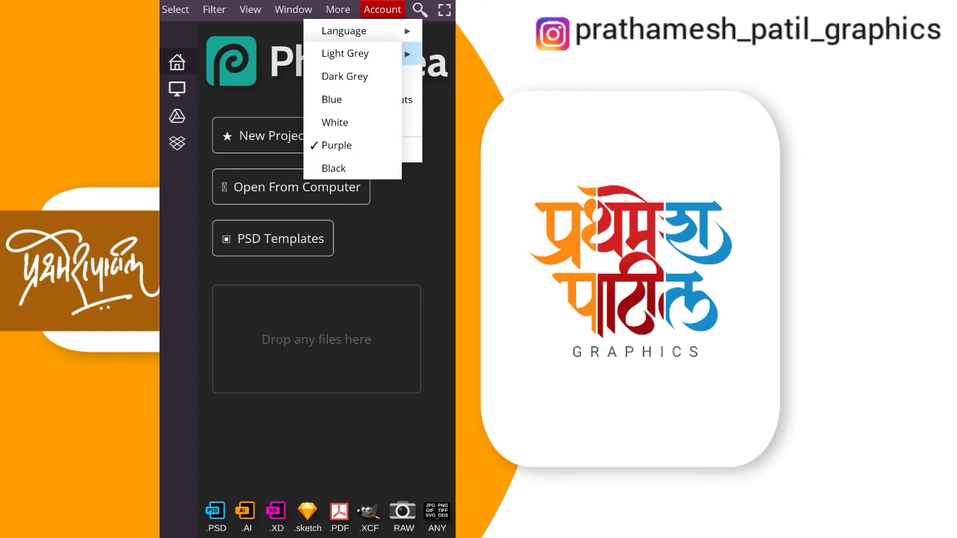
pyautogui.click(359, 122)
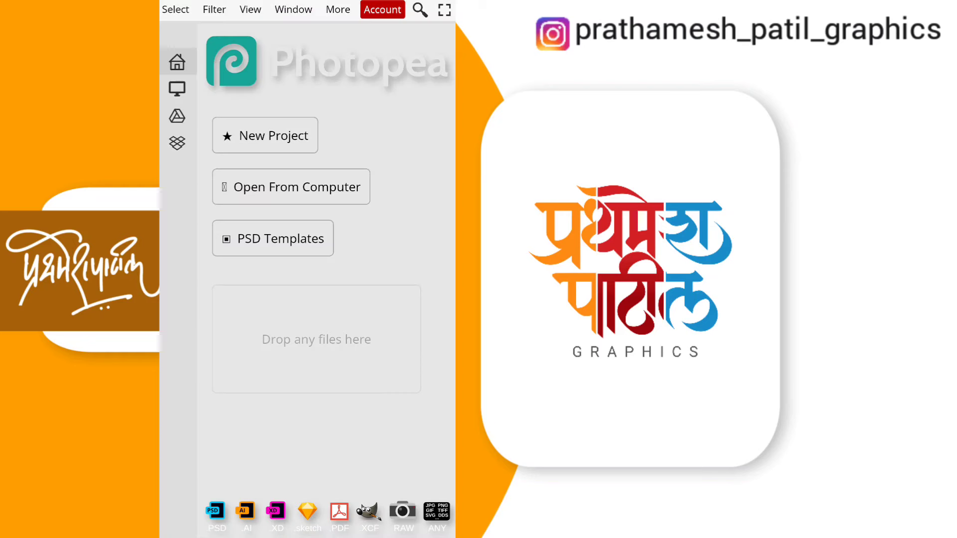
pyautogui.click(337, 7)
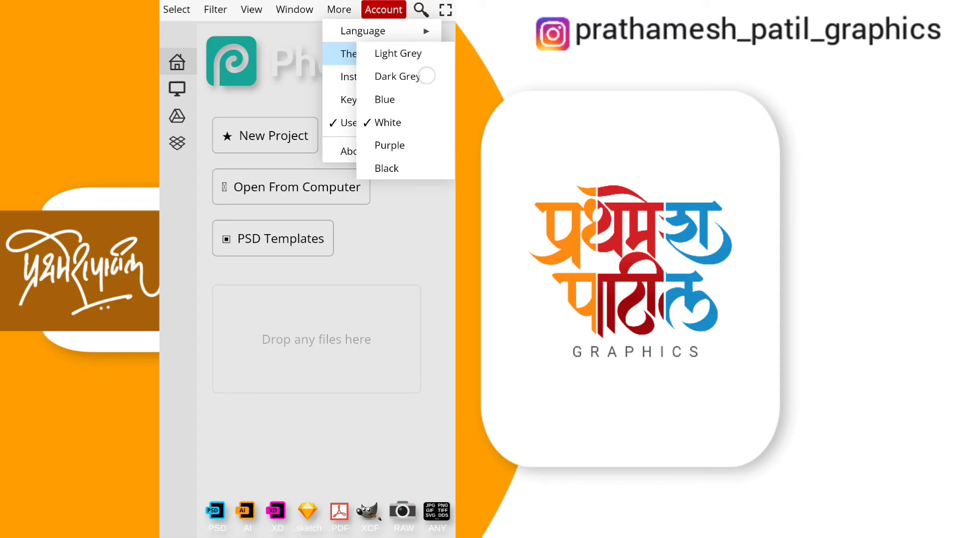
pyautogui.click(426, 75)
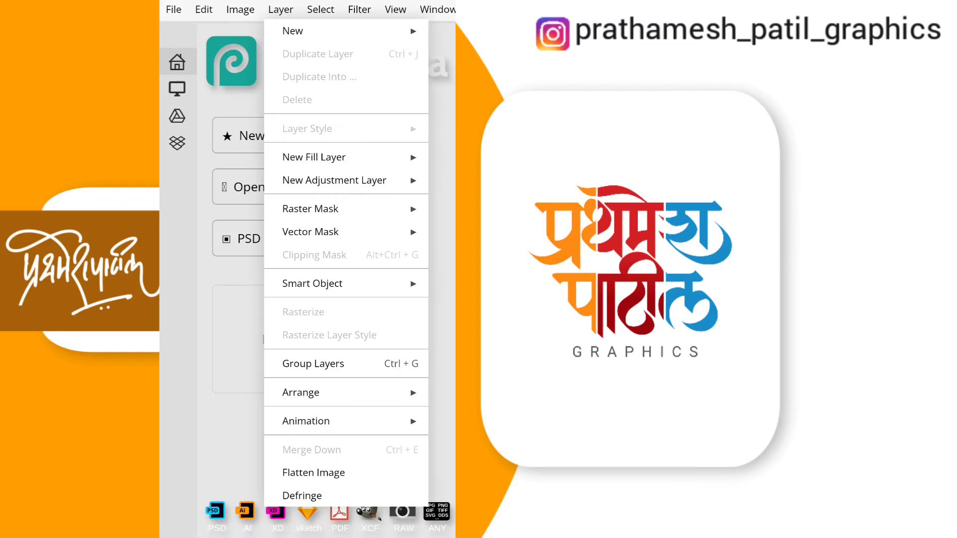
# Step: Bring up the New Project dialog with Alt+Ctrl+N, showing a 1280×720 white canvas default
pyautogui.click(173, 10)
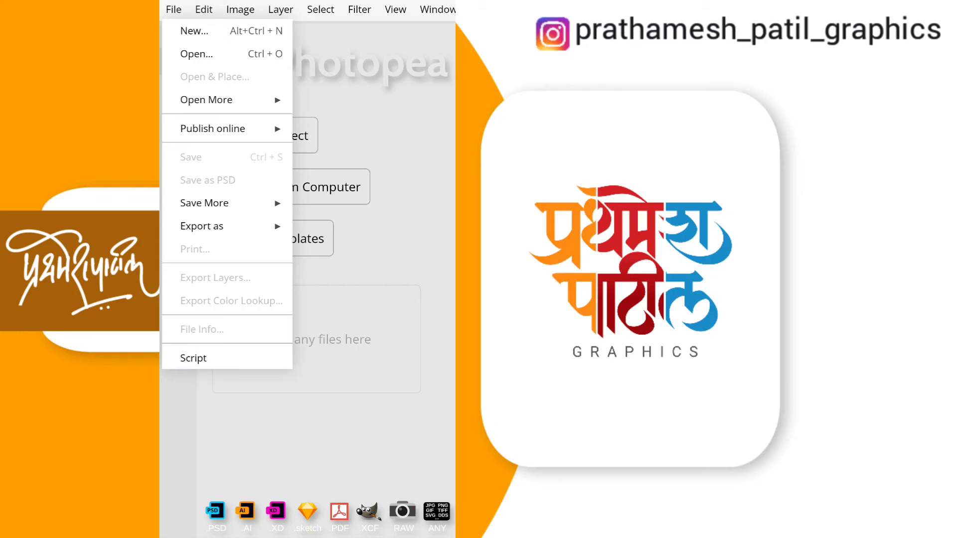
pyautogui.hotkey('alt', 'ctrl', 'n')
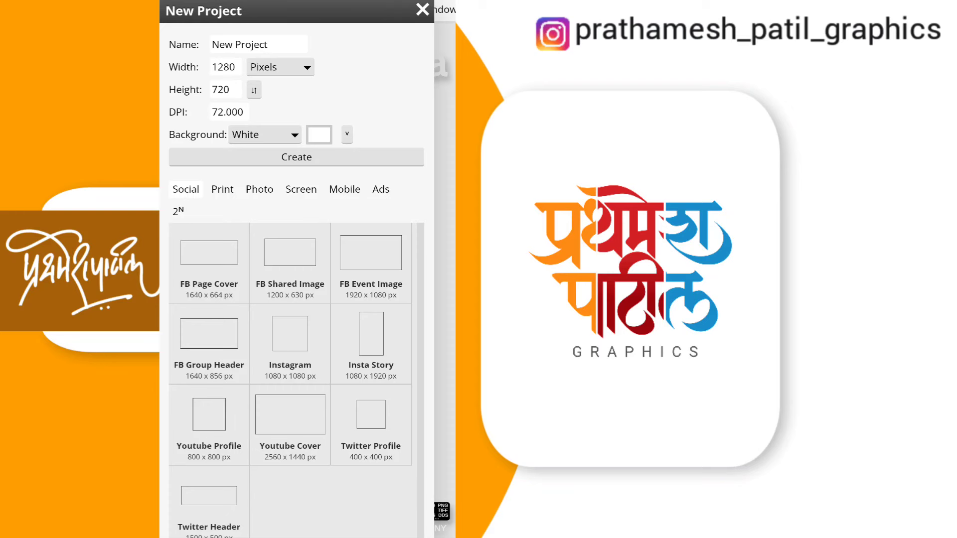
# Step: Switch the new project's size units from pixels to inches
pyautogui.click(285, 43)
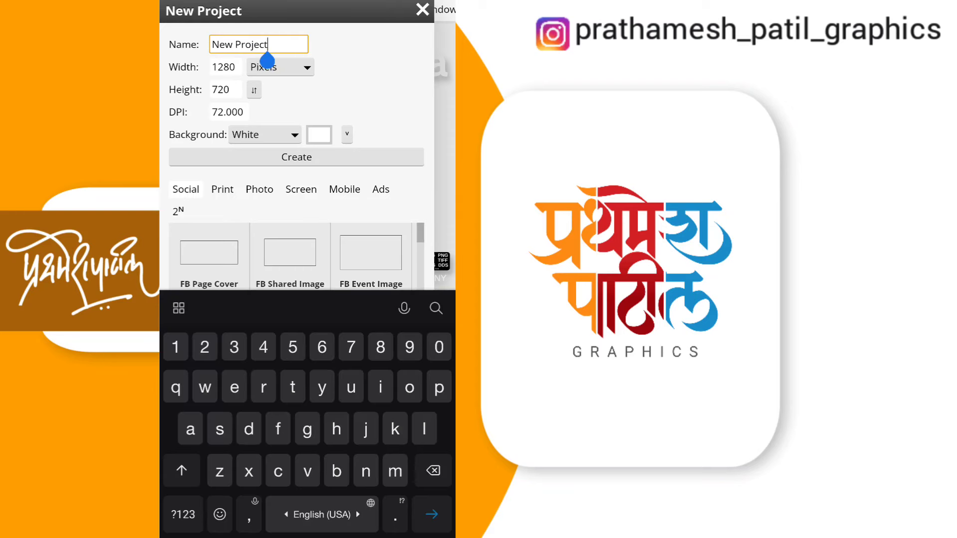
pyautogui.click(400, 89)
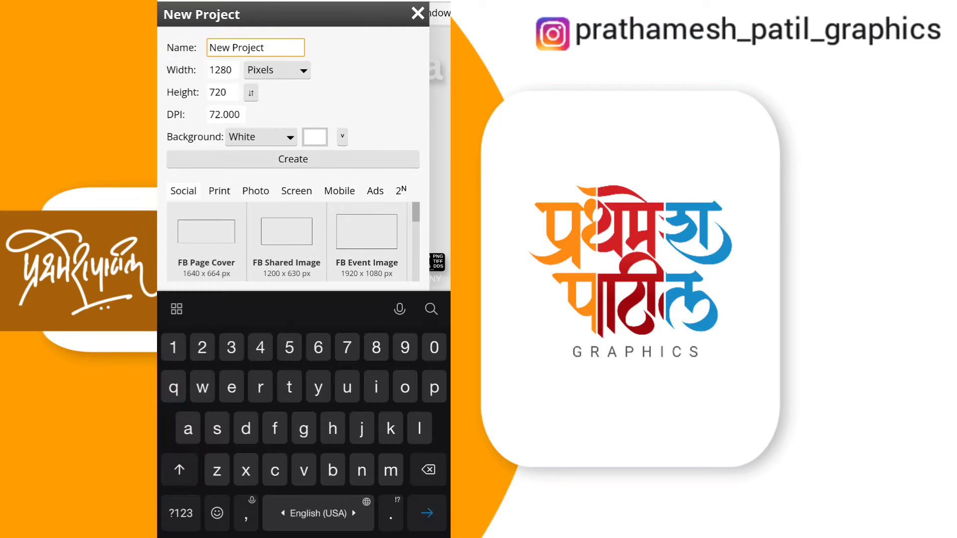
pyautogui.click(233, 67)
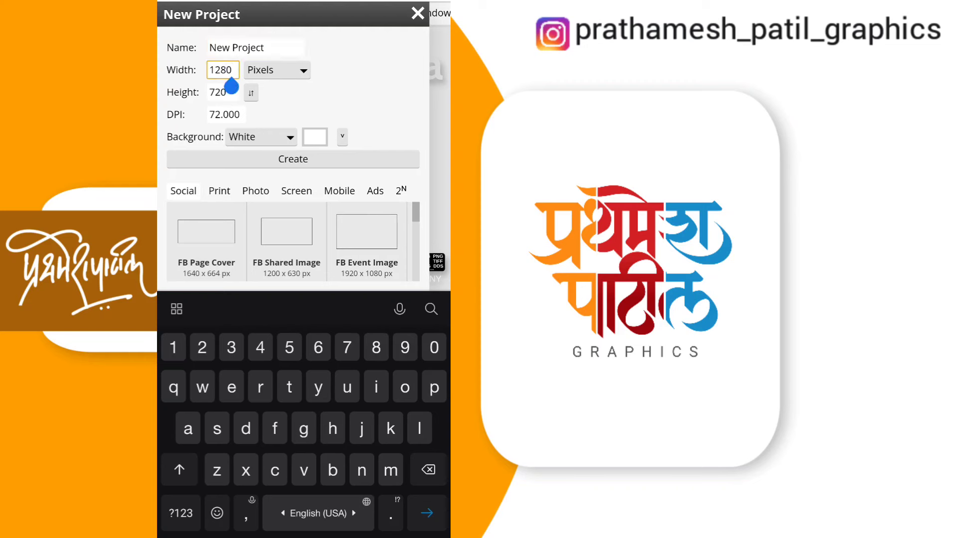
pyautogui.press('BackSpace')
pyautogui.press('BackSpace')
pyautogui.click(277, 69)
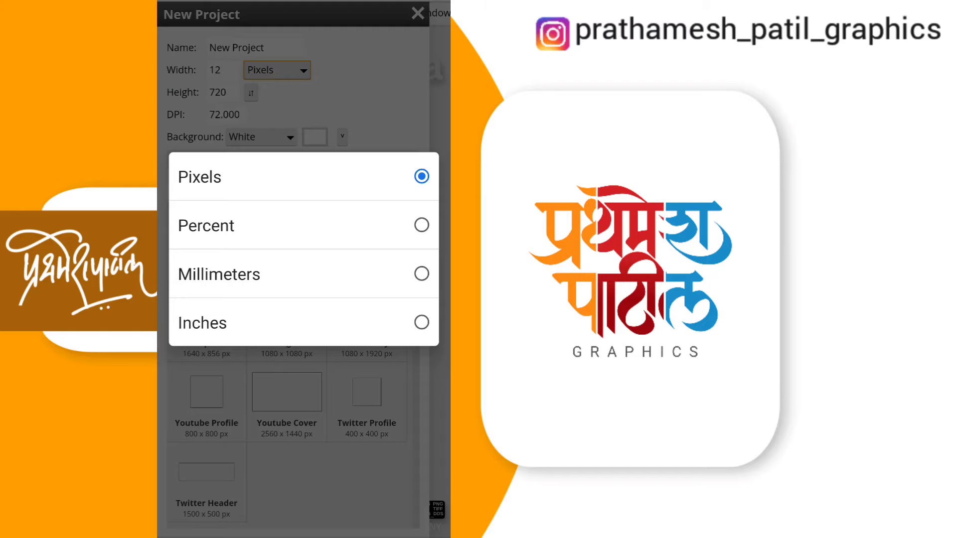
pyautogui.click(299, 323)
pyautogui.click(277, 69)
# Step: Enter 4 inches for both the width and the height
pyautogui.click(229, 69)
pyautogui.click(222, 72)
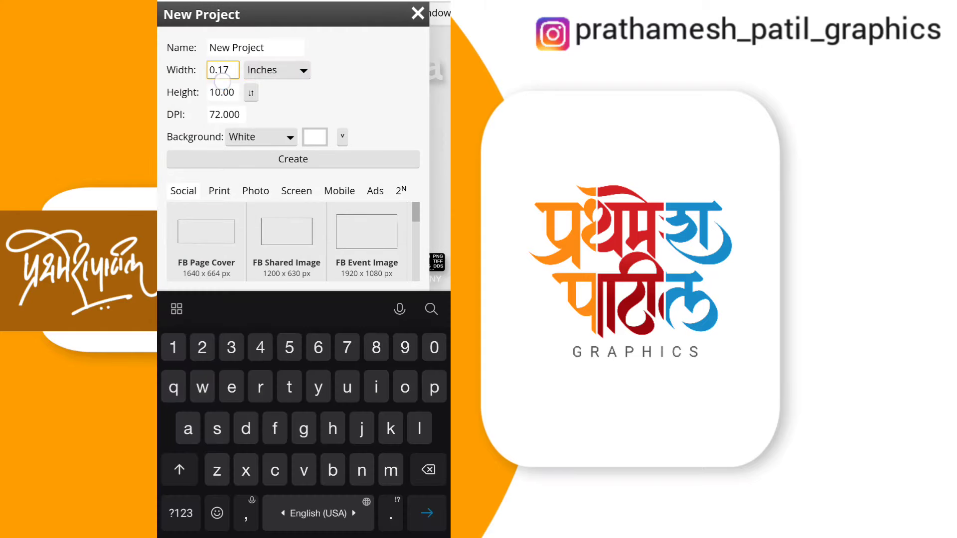
pyautogui.click(227, 72)
pyautogui.press('BackSpace')
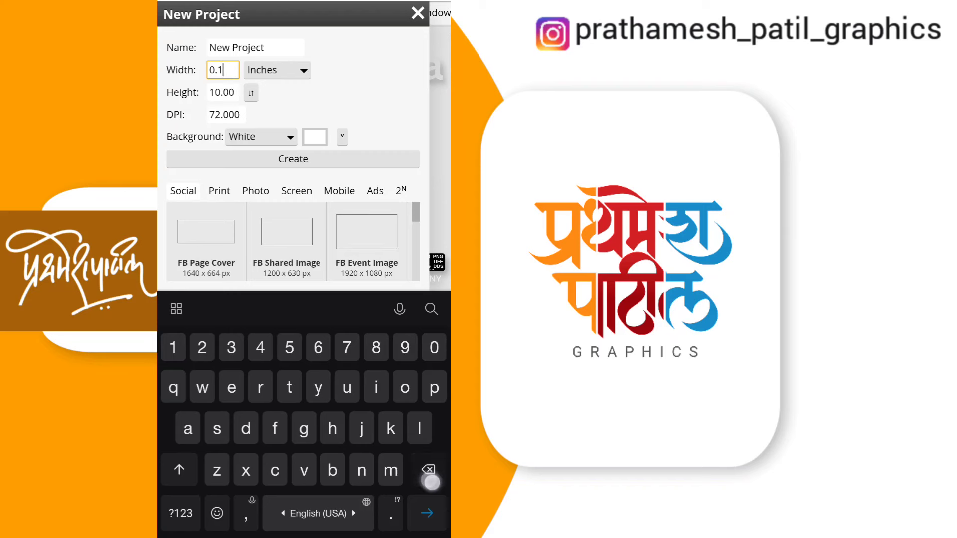
pyautogui.press('BackSpace')
pyautogui.press('BackSpace')
pyautogui.write('3')
pyautogui.click(223, 93)
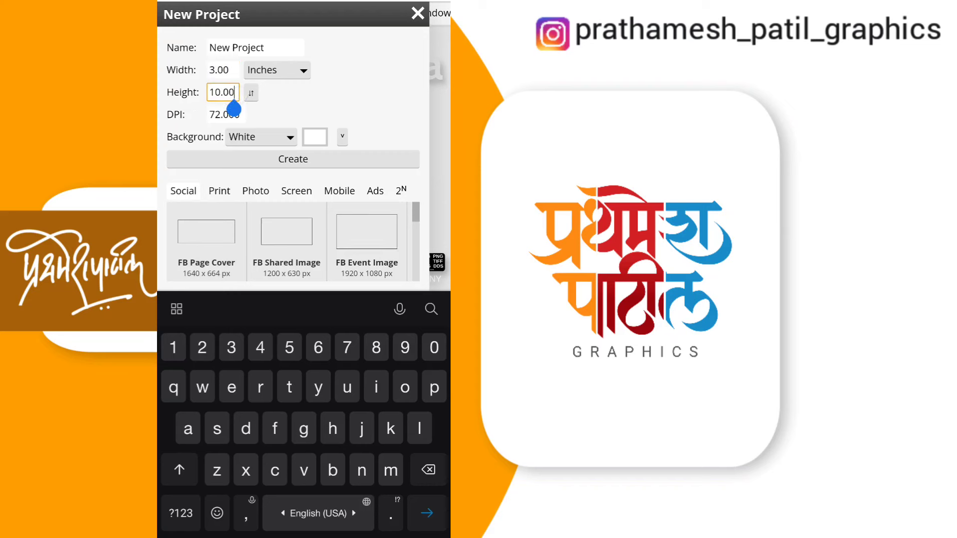
pyautogui.press('BackSpace')
pyautogui.press('BackSpace')
pyautogui.press('BackSpace')
pyautogui.press('BackSpace')
pyautogui.press('BackSpace')
pyautogui.write('4')
# Step: Check the background colour choices, leaving the background White
pyautogui.click(261, 137)
pyautogui.press('Escape')
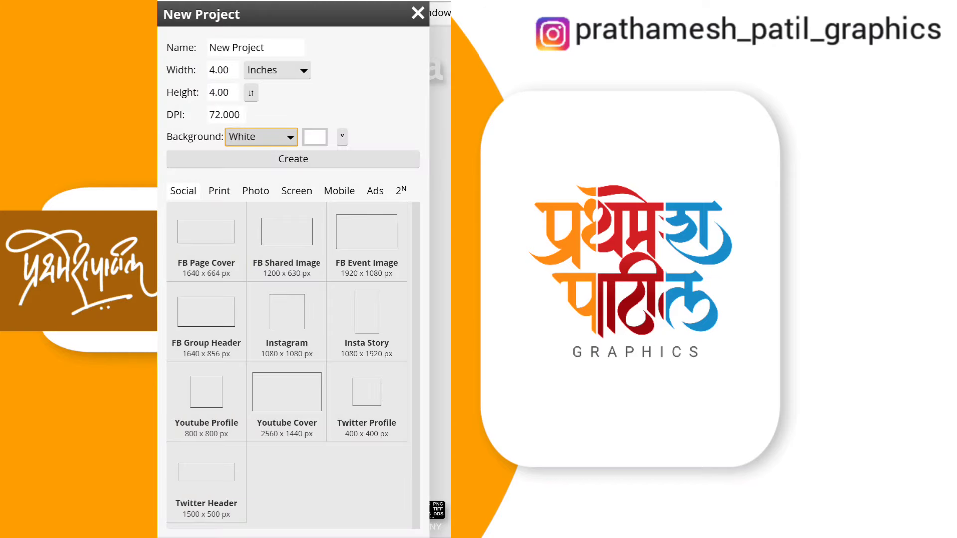
pyautogui.click(272, 131)
pyautogui.click(363, 106)
# Step: Expand the extra new-document options and keep the sRGB colour profile
pyautogui.click(342, 137)
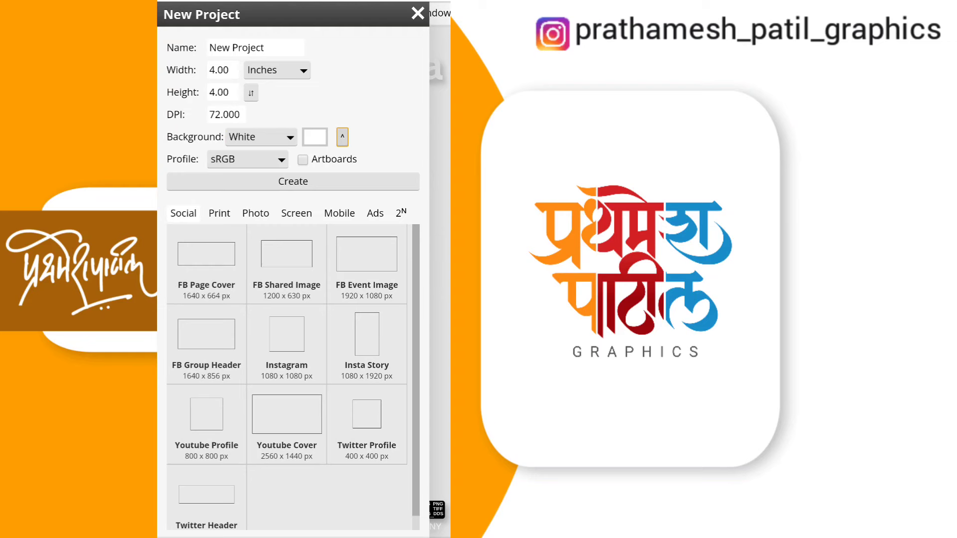
pyautogui.click(341, 137)
pyautogui.click(342, 137)
pyautogui.click(271, 159)
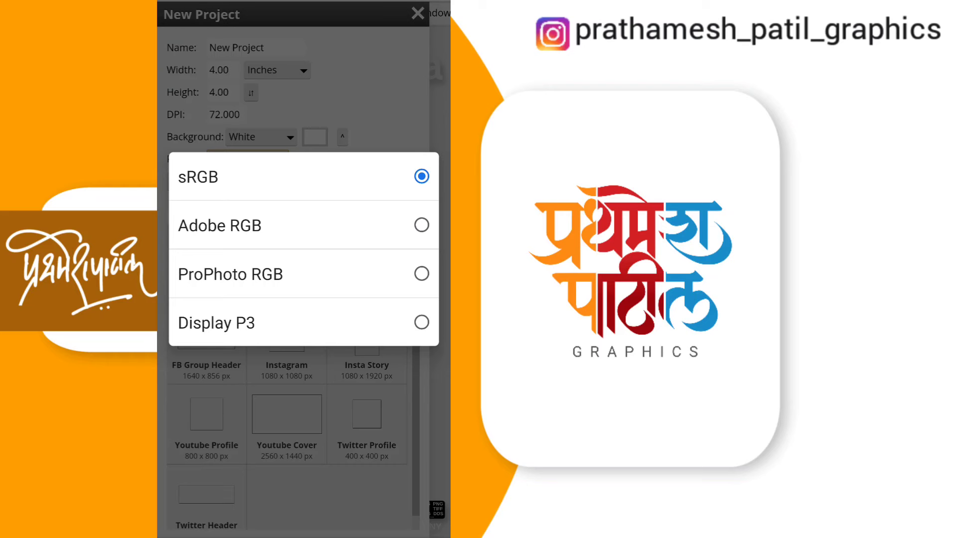
pyautogui.click(369, 78)
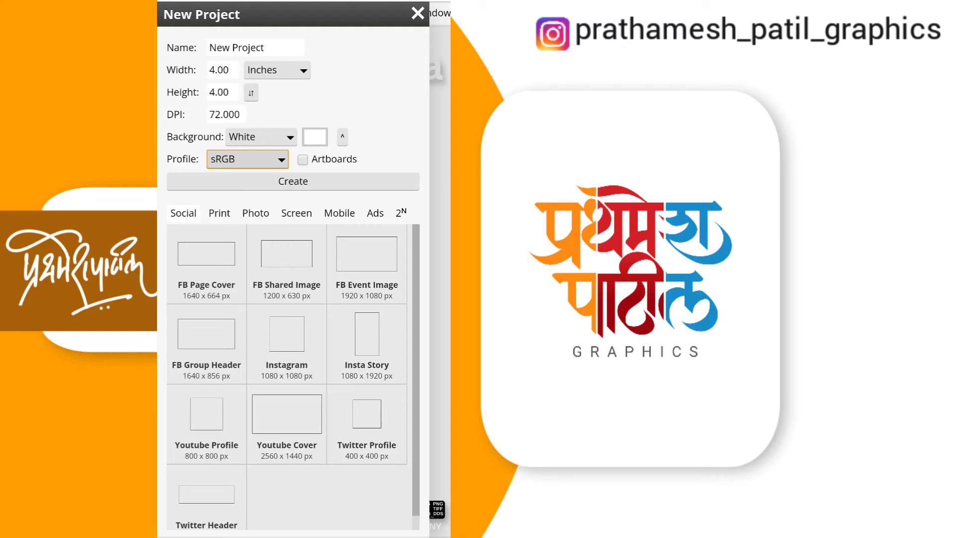
# Step: Browse the Print, Photo, Screen and Mobile presets, then create the 4 × 4 inch document
pyautogui.click(219, 213)
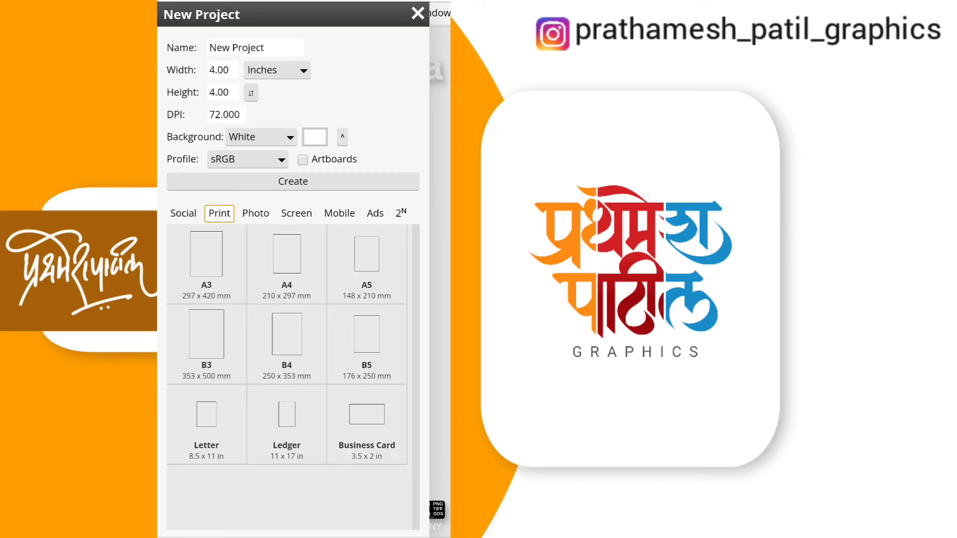
pyautogui.click(256, 214)
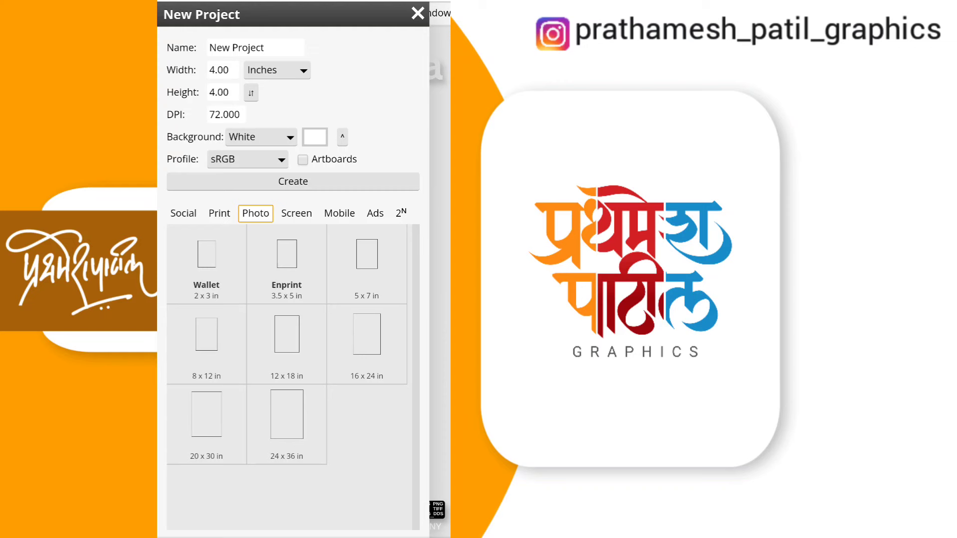
pyautogui.click(297, 213)
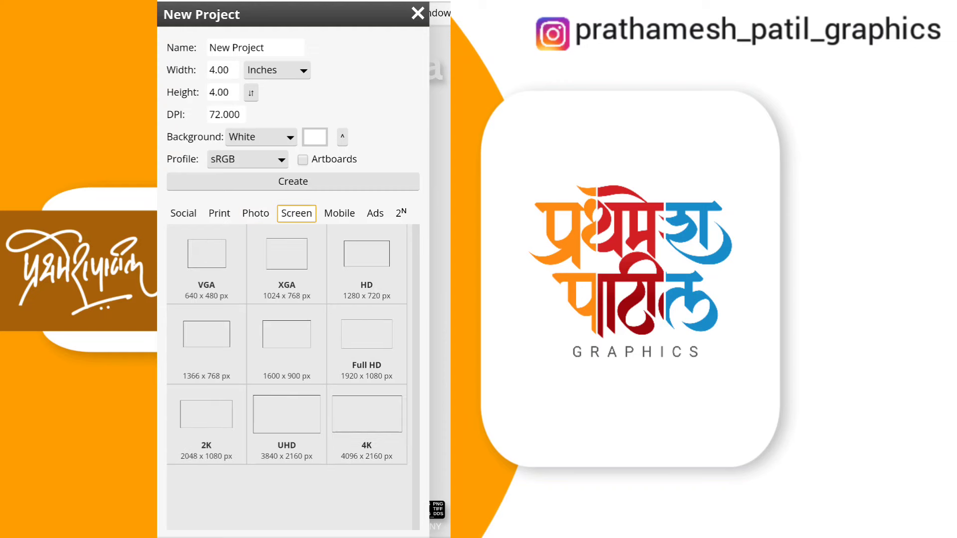
pyautogui.click(340, 214)
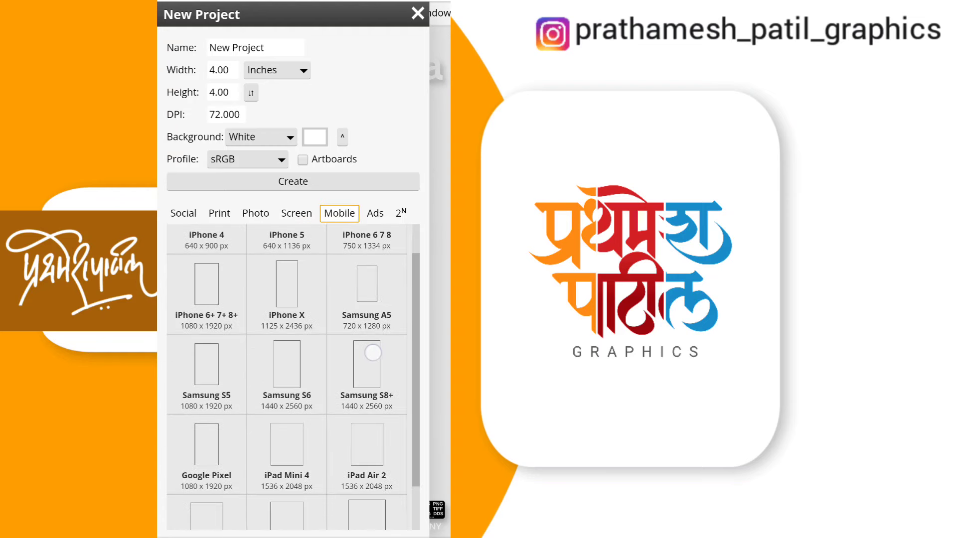
pyautogui.moveTo(374, 412); pyautogui.dragTo(365, 317)
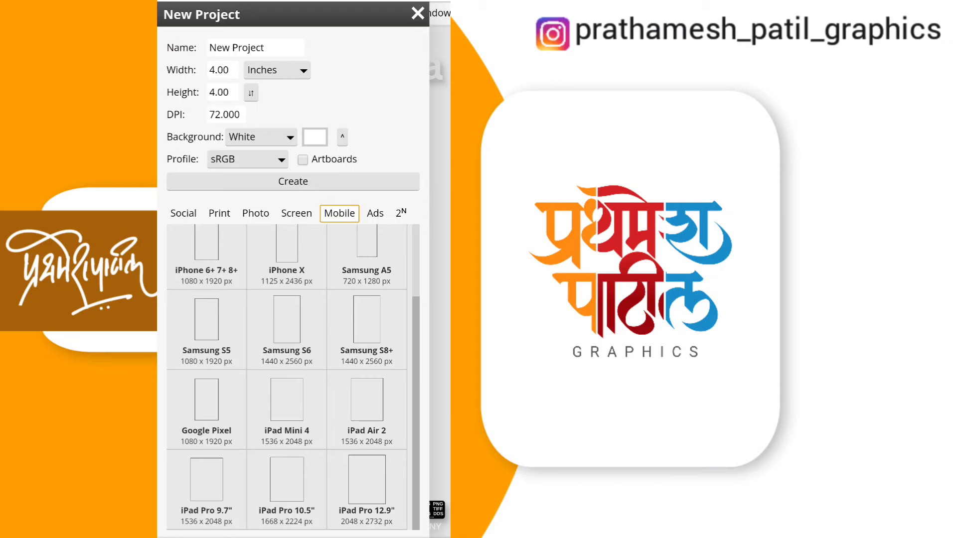
pyautogui.press('Return')
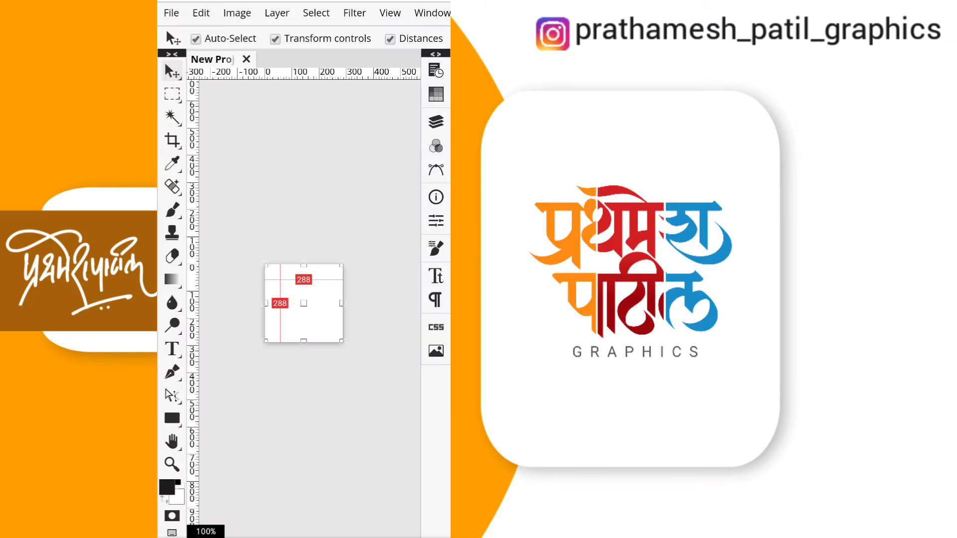
# Step: Change the interface theme from light to dark (black) in the settings theme list
pyautogui.scroll(2, 339, 288)
pyautogui.scroll(2, 348, 306)
pyautogui.scroll(2, 354, 299)
pyautogui.scroll(2, 337, 297)
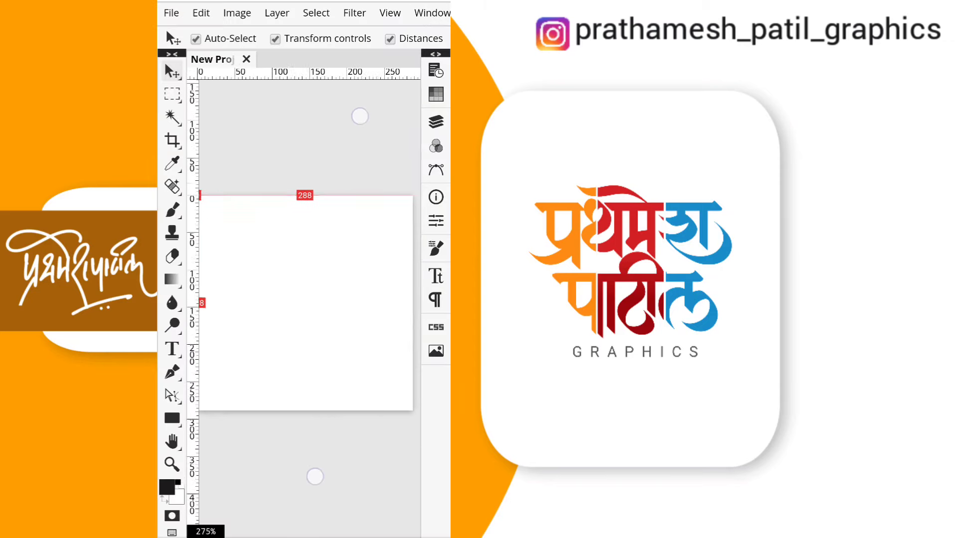
pyautogui.scroll(1, 339, 296)
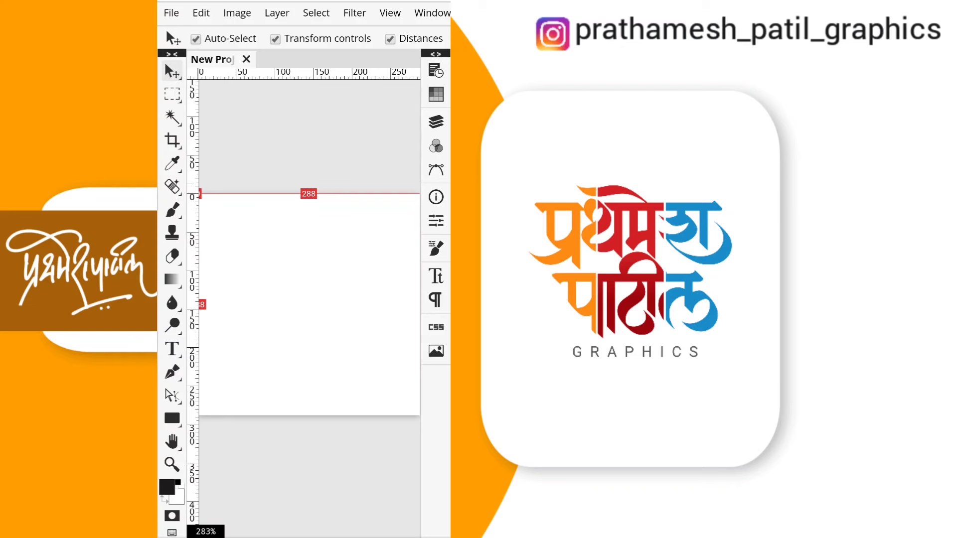
pyautogui.moveTo(389, 12); pyautogui.dragTo(294, 13)
pyautogui.click(377, 13)
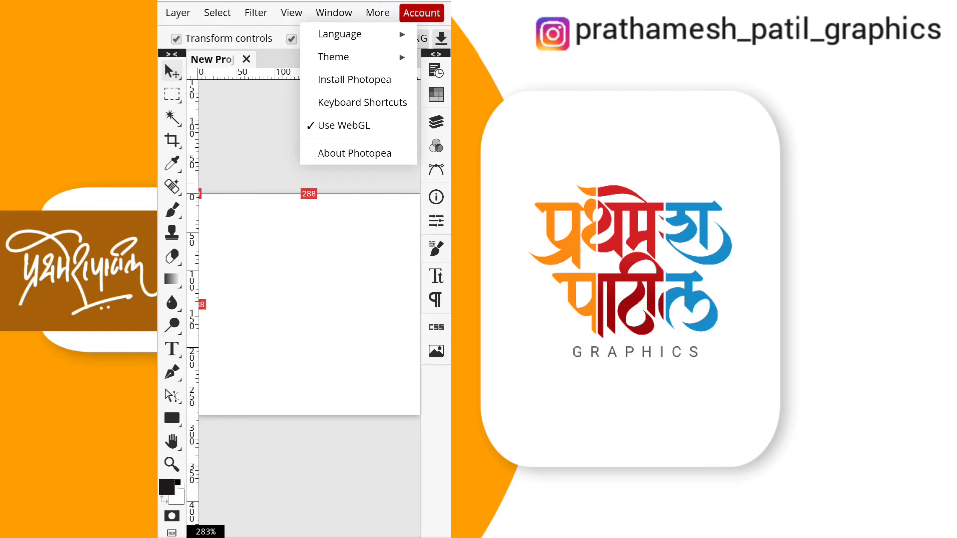
pyautogui.click(381, 56)
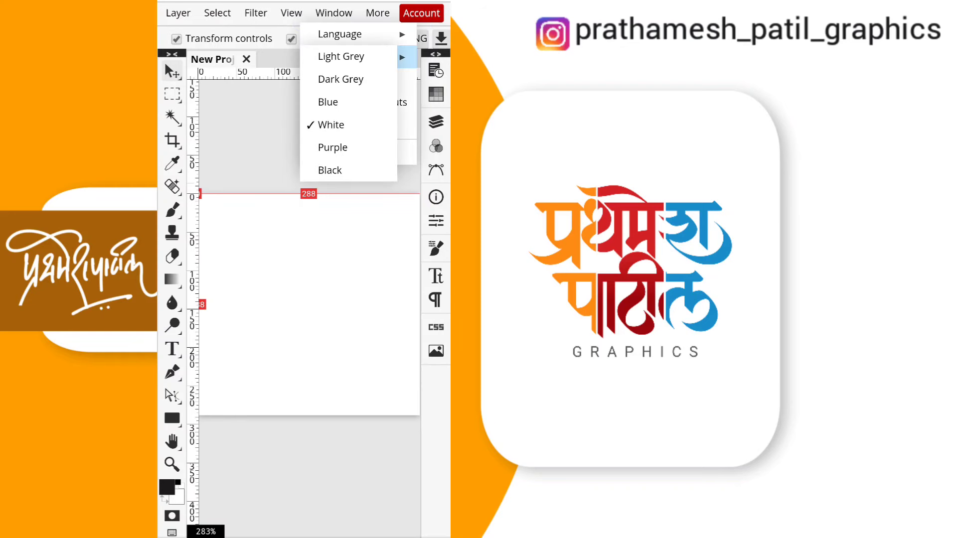
pyautogui.click(340, 79)
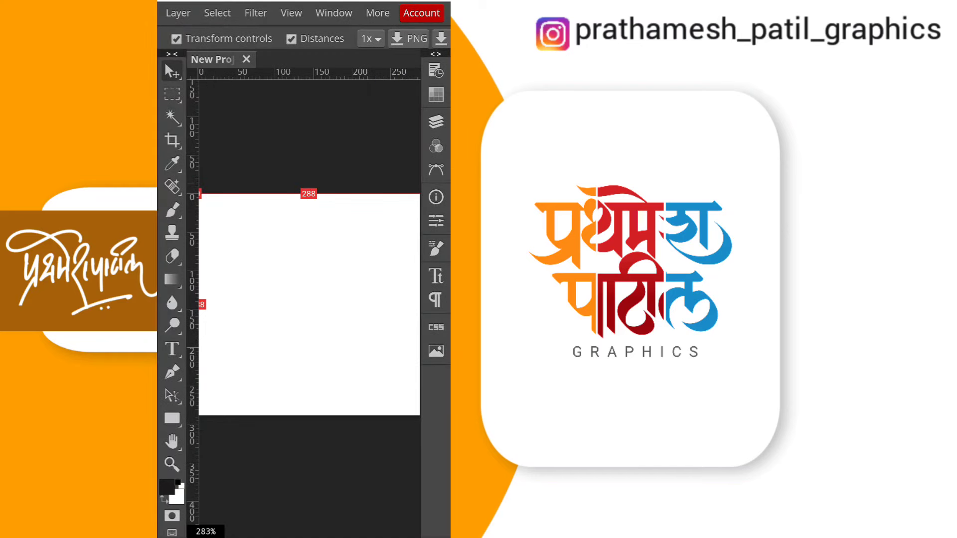
pyautogui.moveTo(292, 15); pyautogui.dragTo(391, 15)
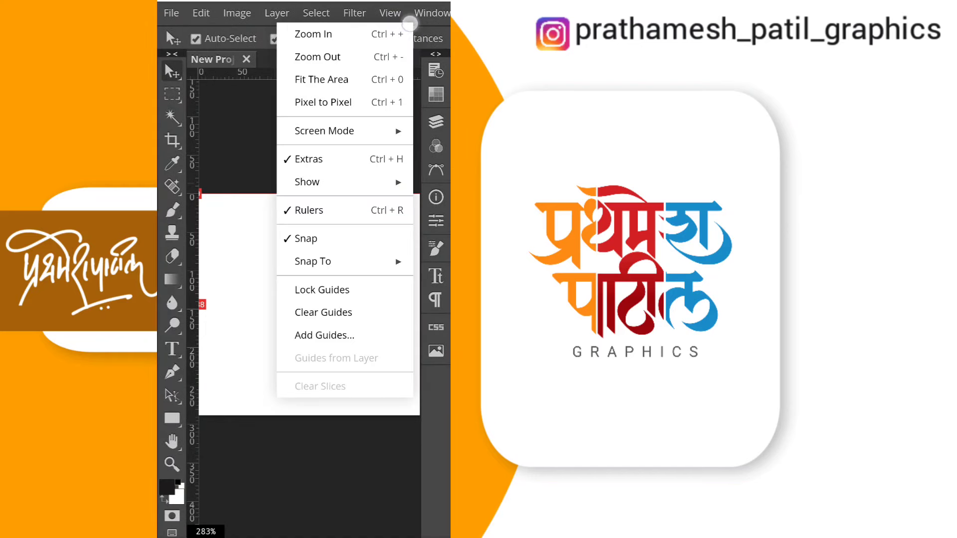
# Step: Close the View menu and show the Edit menu with undo, fill, stroke and transform
pyautogui.click(237, 106)
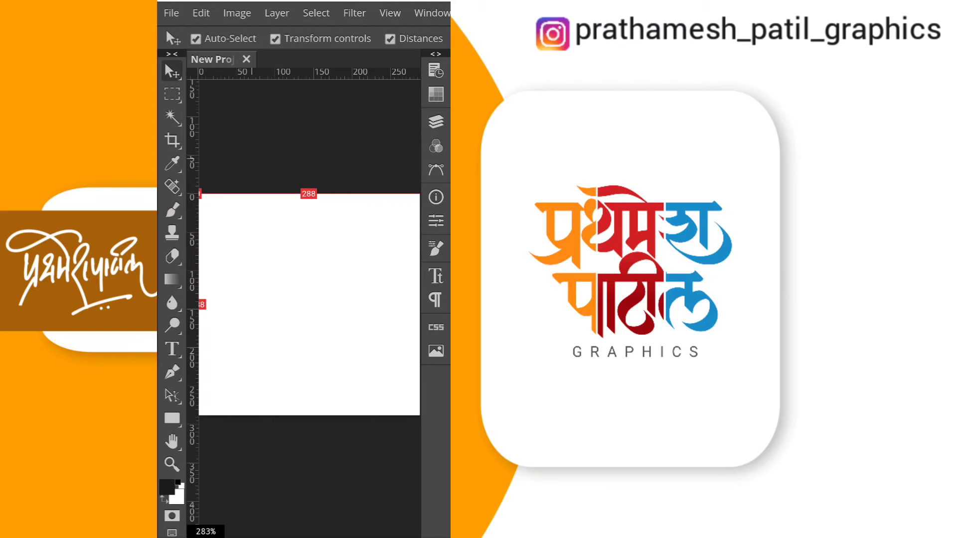
pyautogui.click(201, 13)
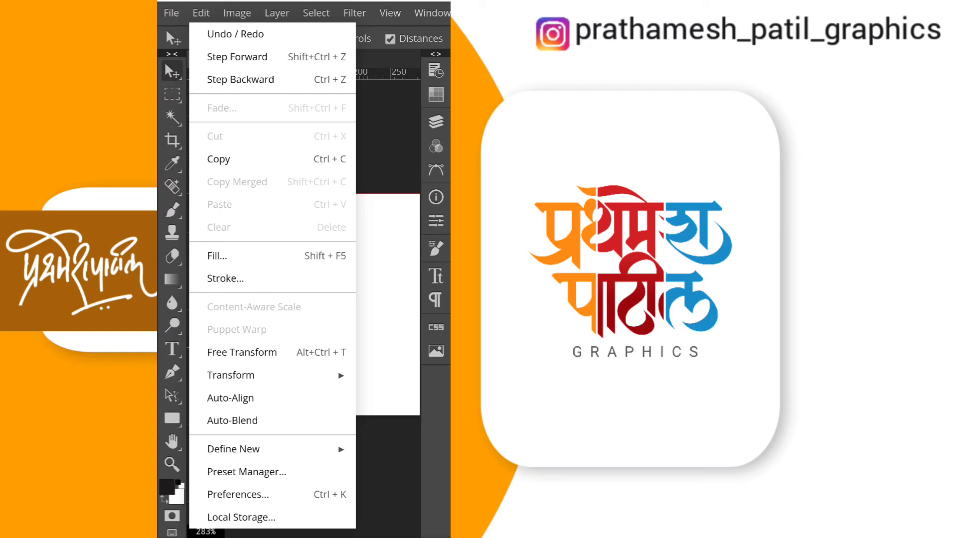
# Step: Open the flag poster image from the phone's Files as a new document
pyautogui.press('Escape')
pyautogui.click(171, 13)
pyautogui.click(229, 55)
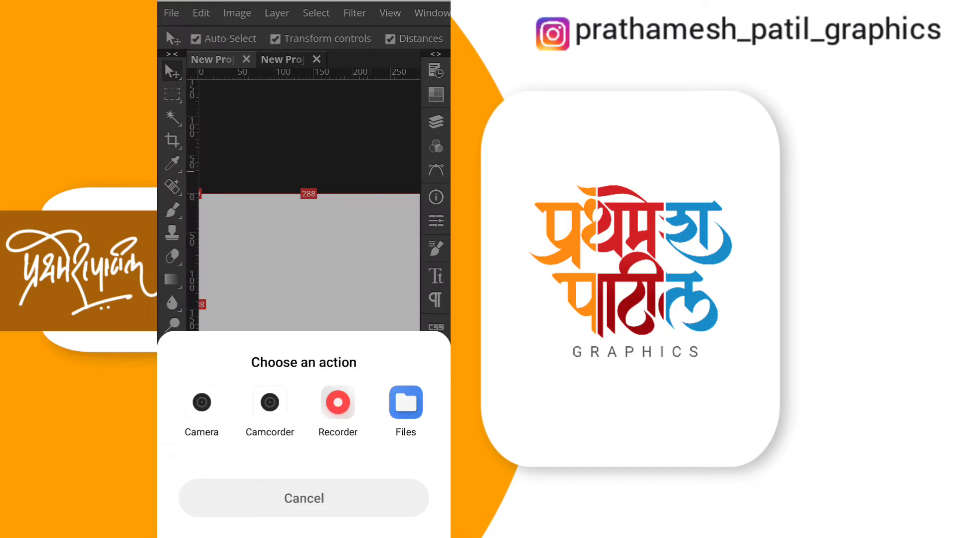
pyautogui.click(406, 402)
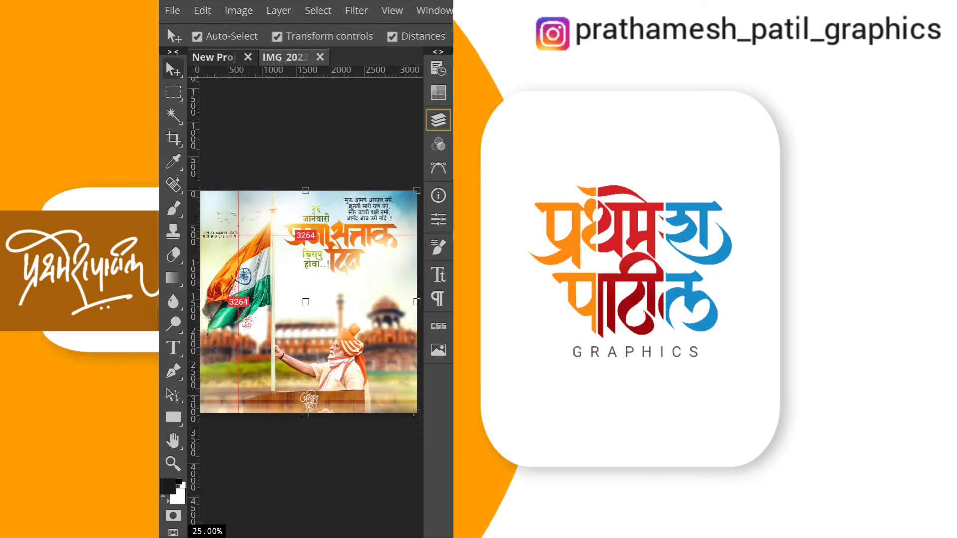
pyautogui.scroll(10, 294, 247)
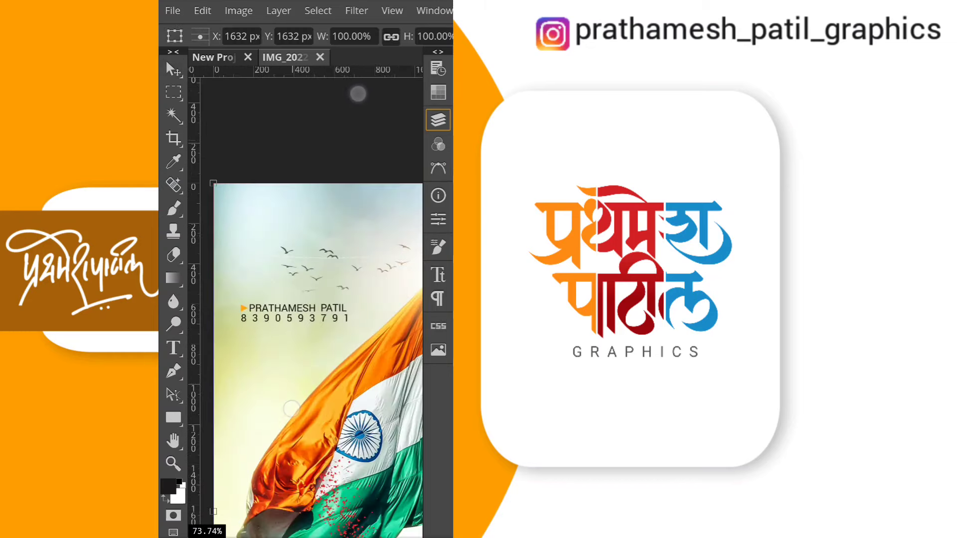
# Step: Glance at the Edit menu, then show the marquee selection tool shapes
pyautogui.click(202, 10)
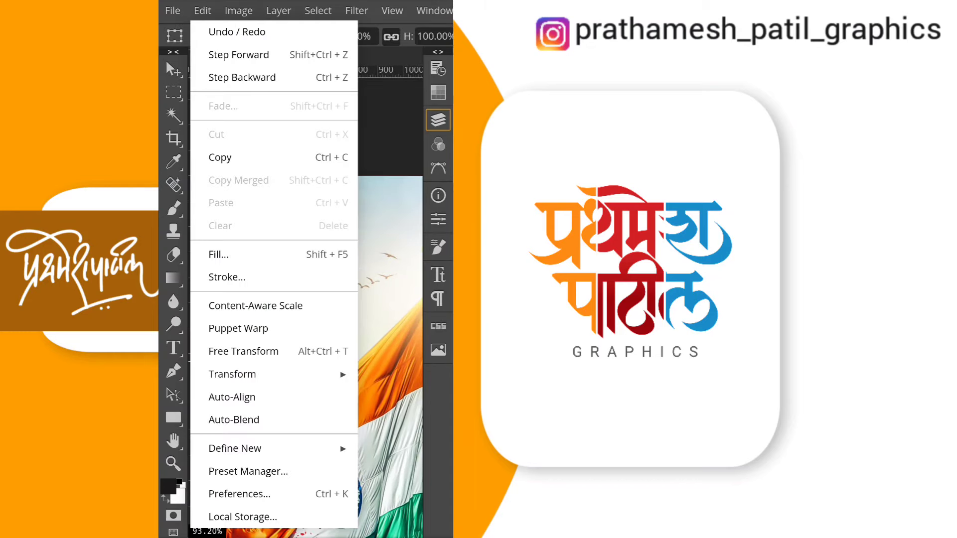
pyautogui.press('Escape')
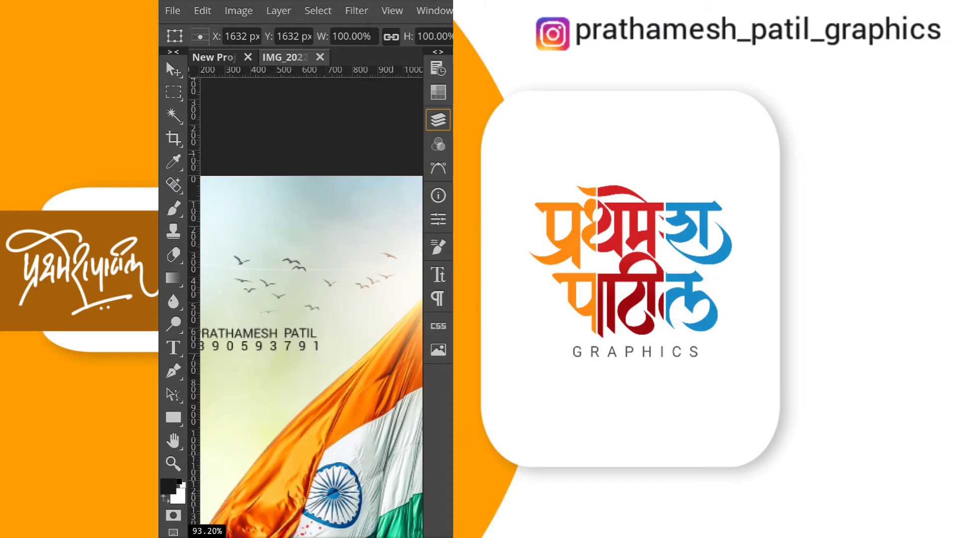
pyautogui.scroll(-2, 309, 272)
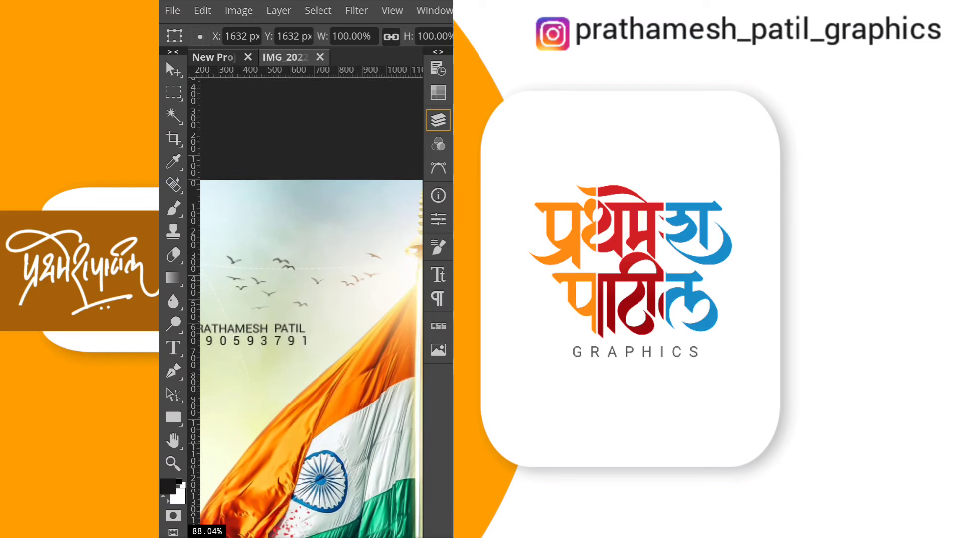
pyautogui.click(175, 92)
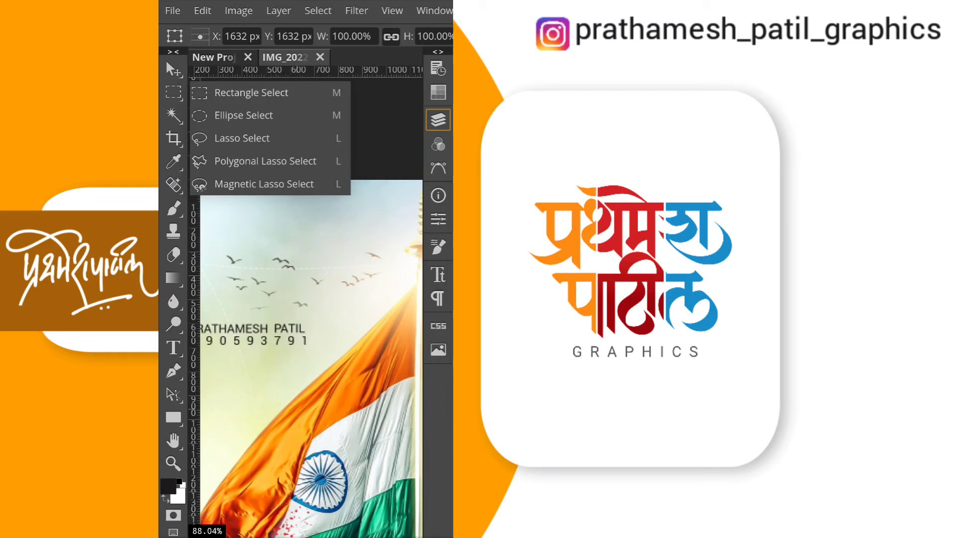
# Step: Draw a rectangular selection around the flock of birds in the sky
pyautogui.click(252, 92)
pyautogui.scroll(-1, 303, 336)
pyautogui.moveTo(218, 260); pyautogui.dragTo(380, 317)
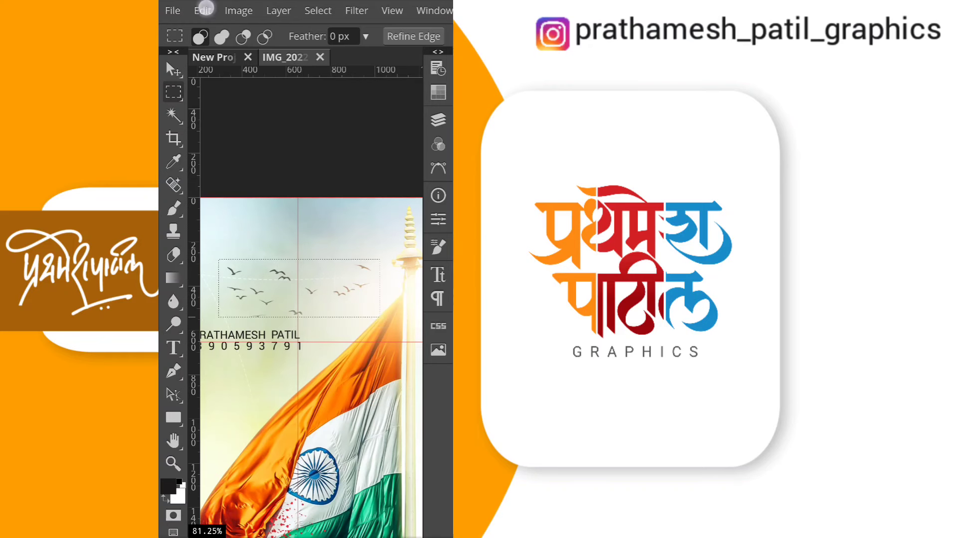
# Step: Fill the selection with Content Aware so matching sky replaces the birds
pyautogui.click(203, 11)
pyautogui.click(274, 252)
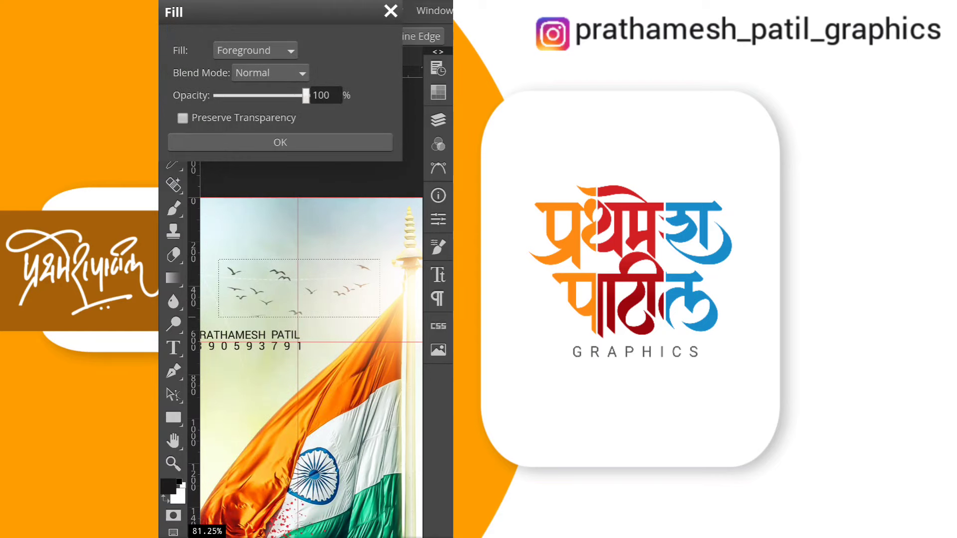
pyautogui.click(262, 48)
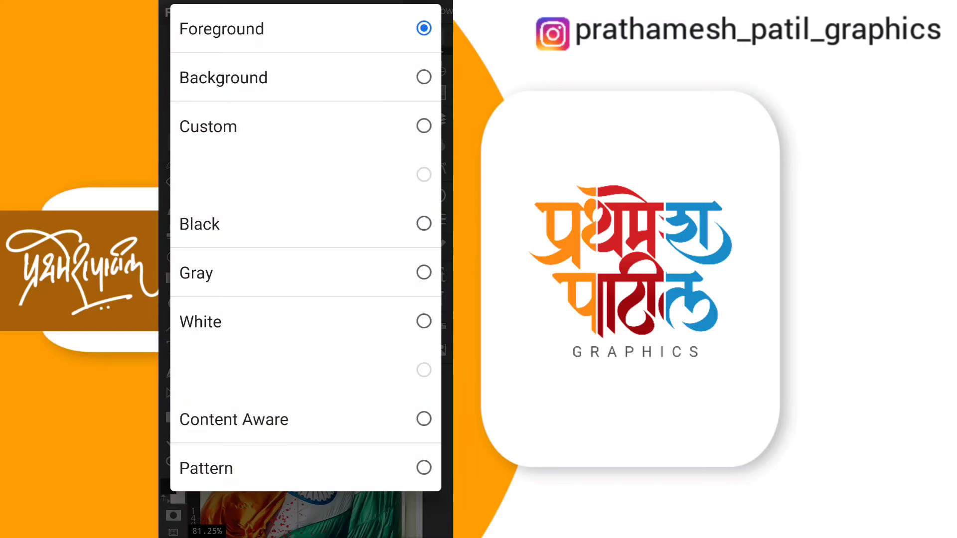
pyautogui.click(234, 419)
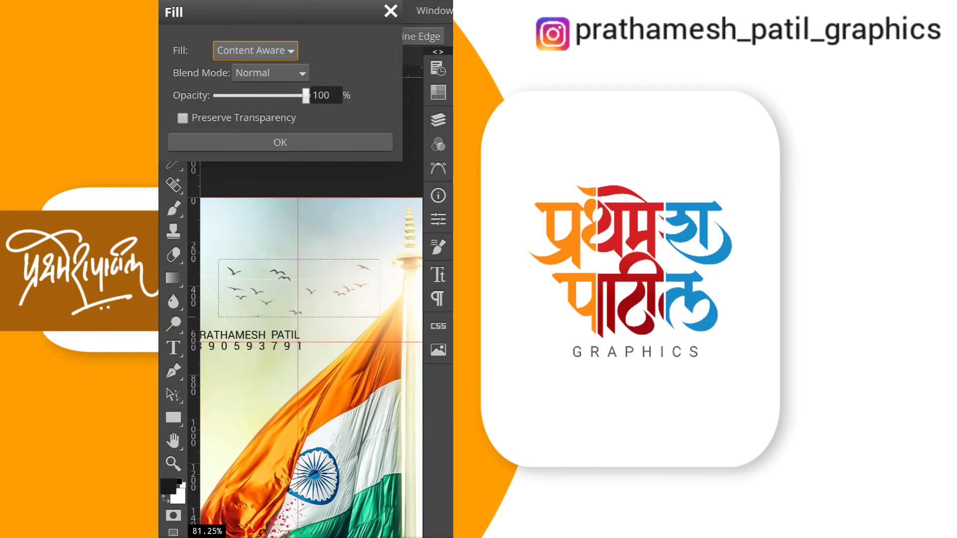
pyautogui.click(330, 142)
pyautogui.scroll(1, 356, 280)
pyautogui.scroll(2, 339, 383)
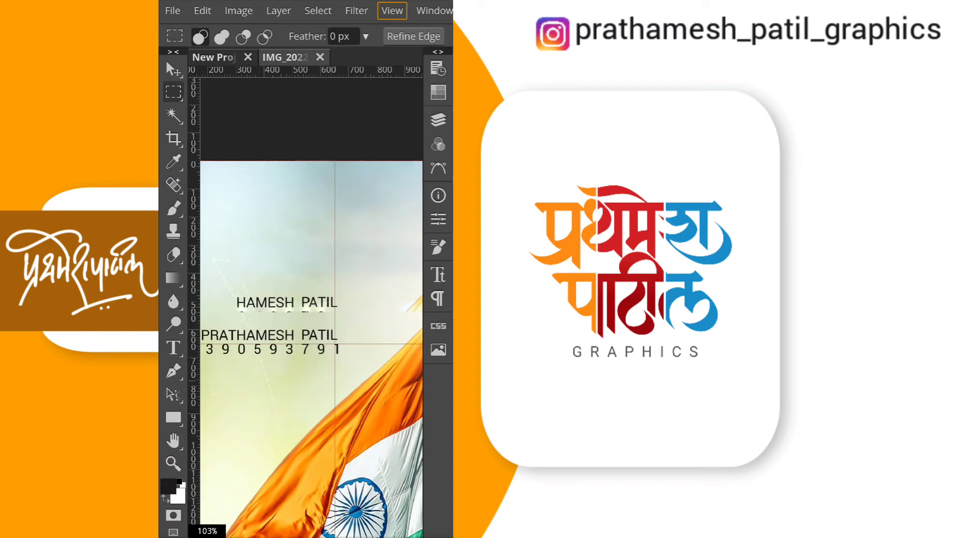
pyautogui.scroll(1, 273, 296)
pyautogui.scroll(1, 272, 296)
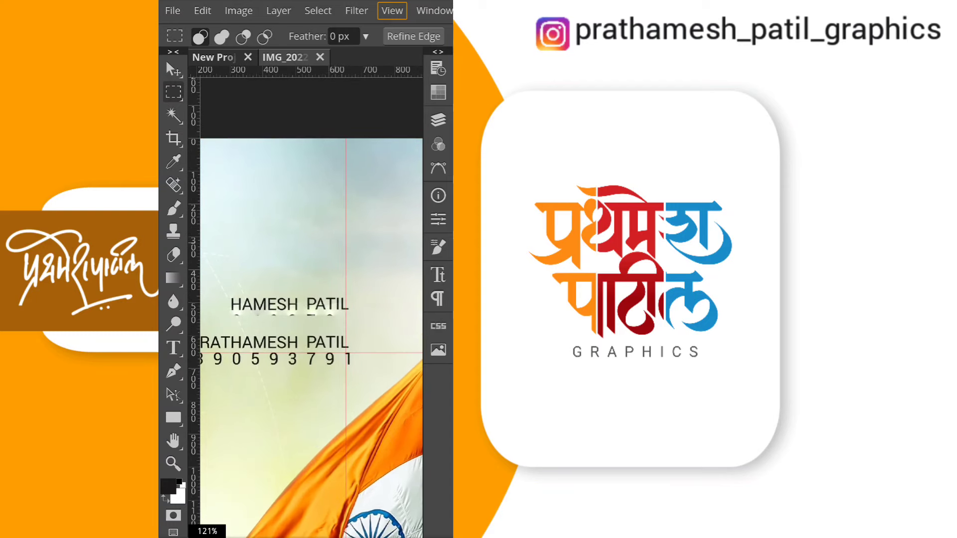
pyautogui.scroll(1, 319, 344)
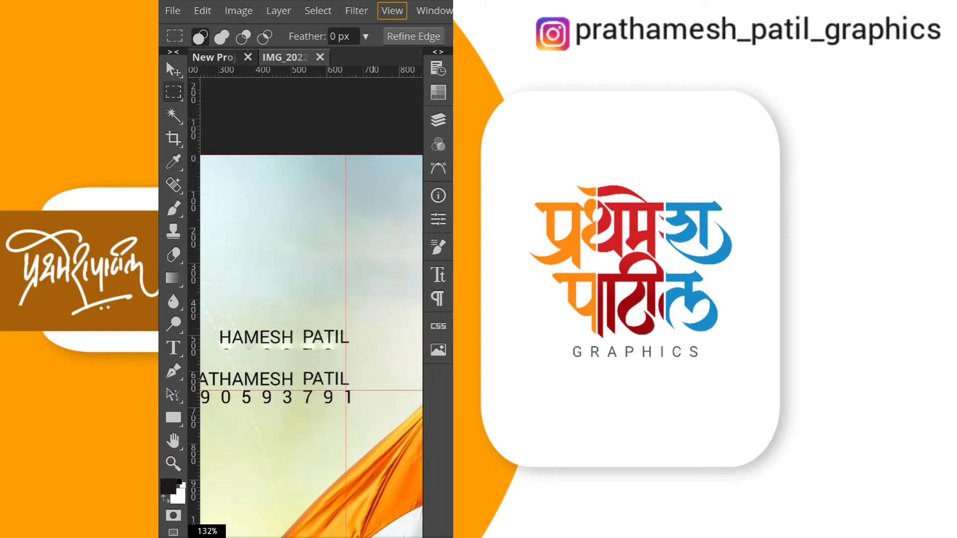
pyautogui.scroll(-1, 311, 344)
pyautogui.scroll(-1, 311, 344)
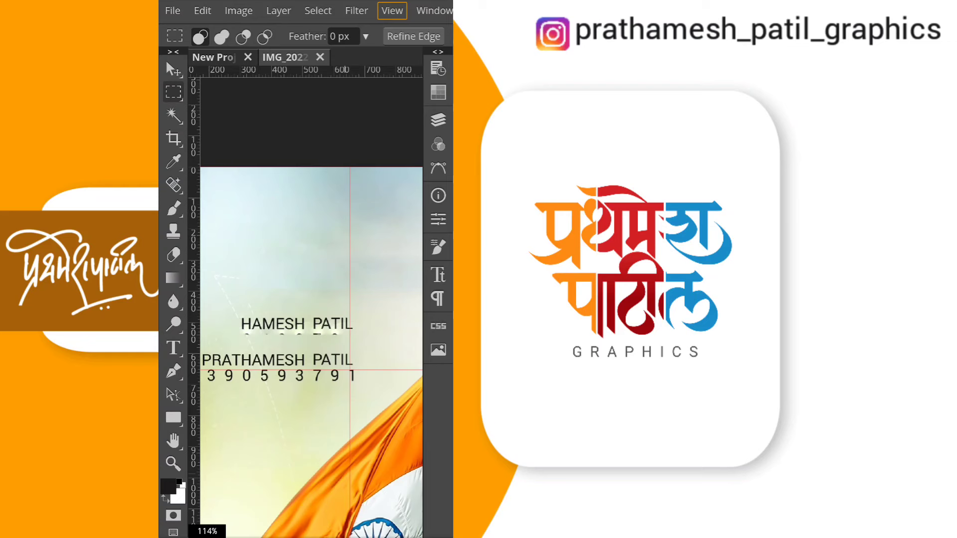
pyautogui.scroll(-1, 318, 323)
pyautogui.scroll(-1, 318, 323)
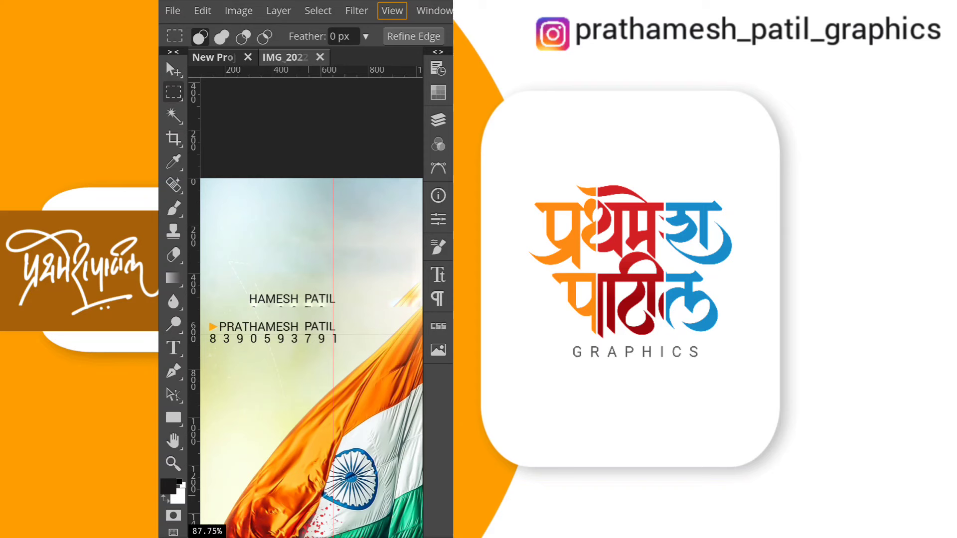
pyautogui.scroll(-2, 335, 242)
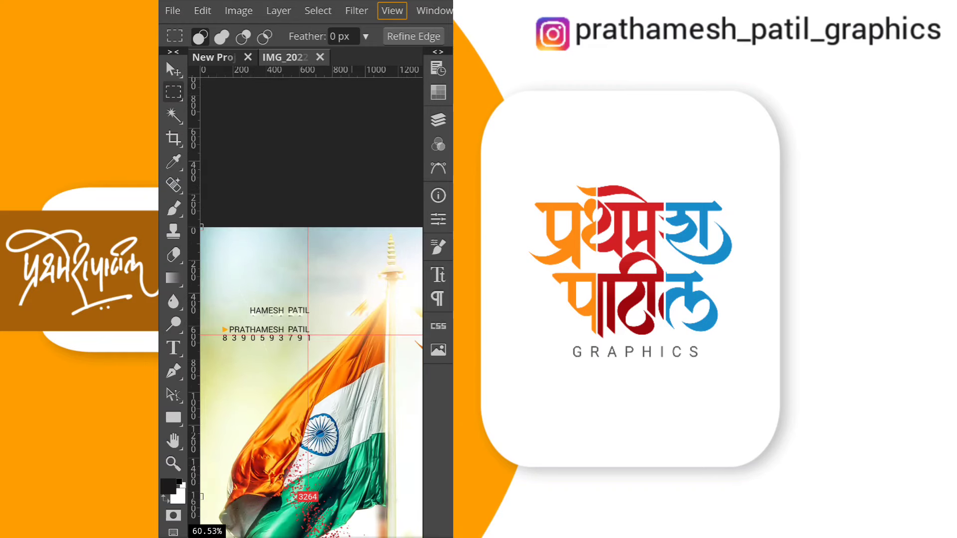
# Step: Change the resolution from 72 to 300 DPI in Image Size, keeping 3264 × 3264 px
pyautogui.click(392, 10)
pyautogui.click(245, 132)
pyautogui.click(239, 11)
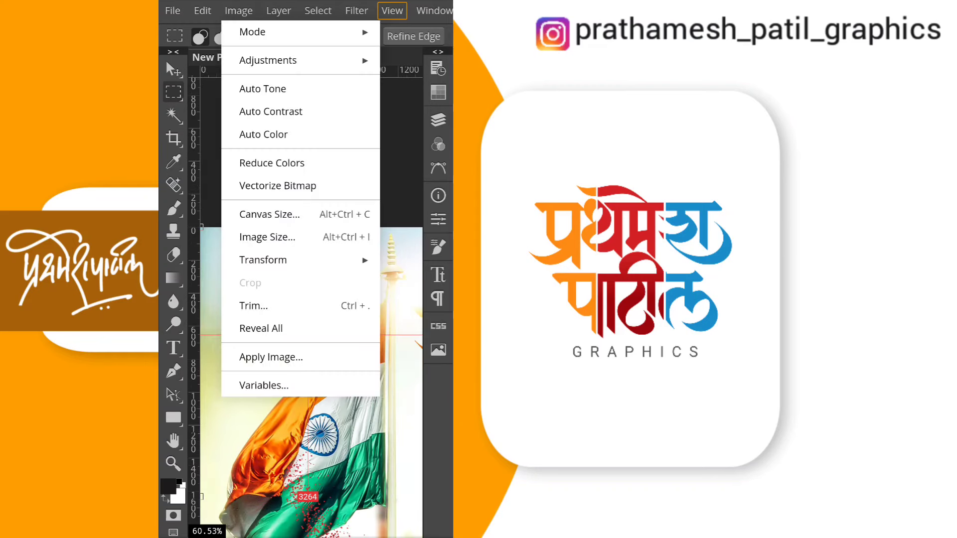
pyautogui.click(202, 11)
pyautogui.click(294, 243)
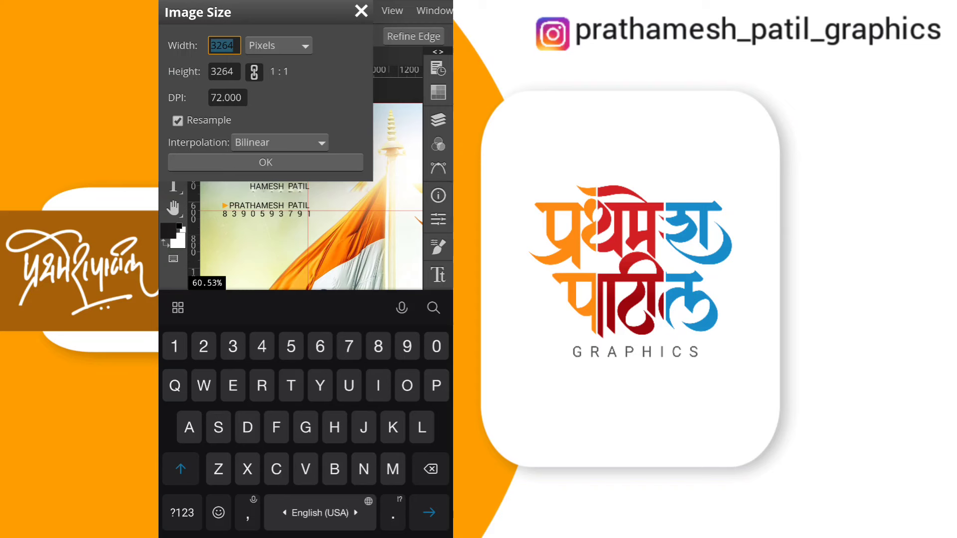
pyautogui.click(234, 98)
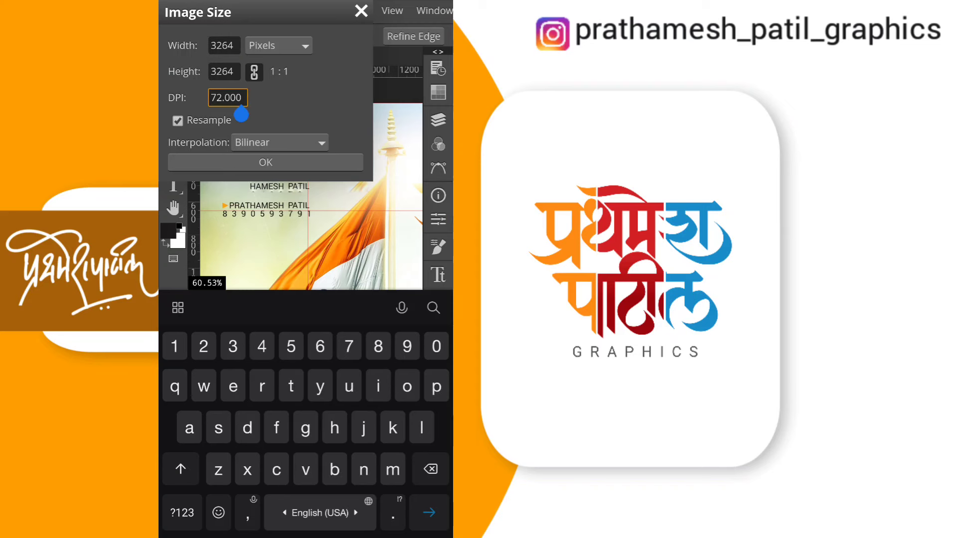
pyautogui.press('BackSpace')
pyautogui.press('BackSpace')
pyautogui.press('BackSpace')
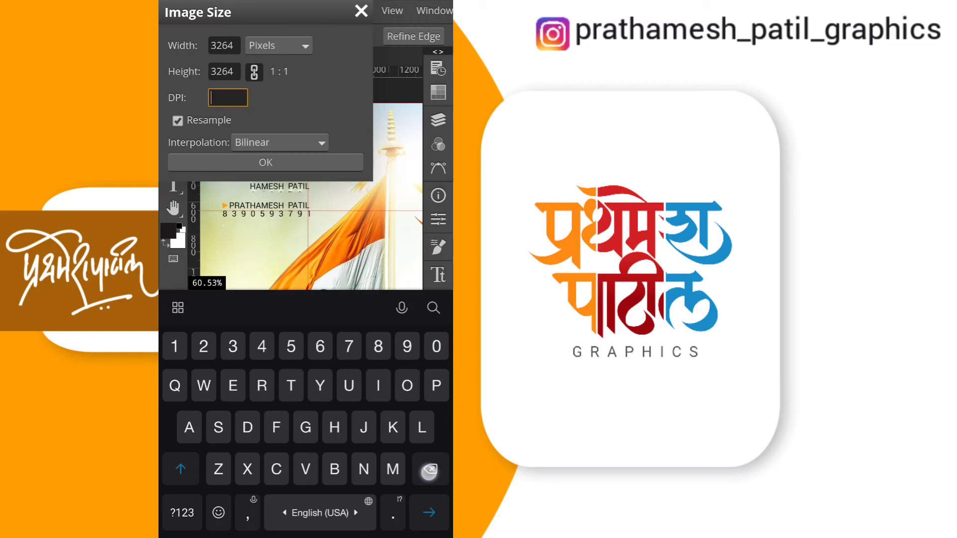
pyautogui.write('300')
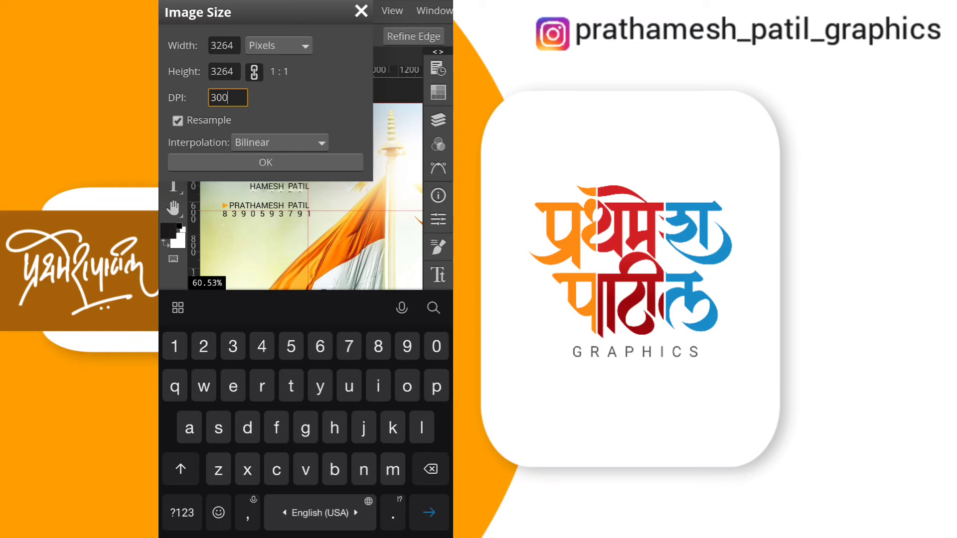
pyautogui.press('Return')
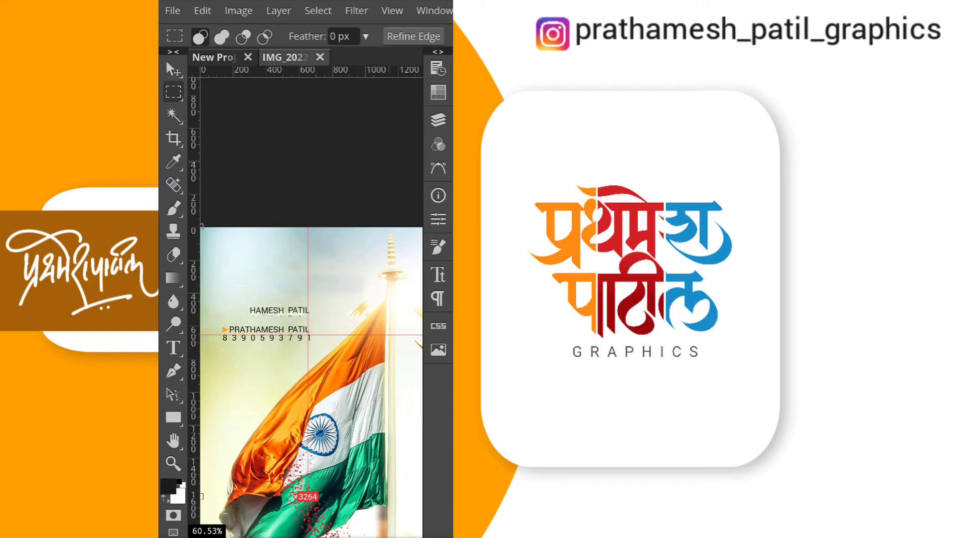
pyautogui.click(173, 11)
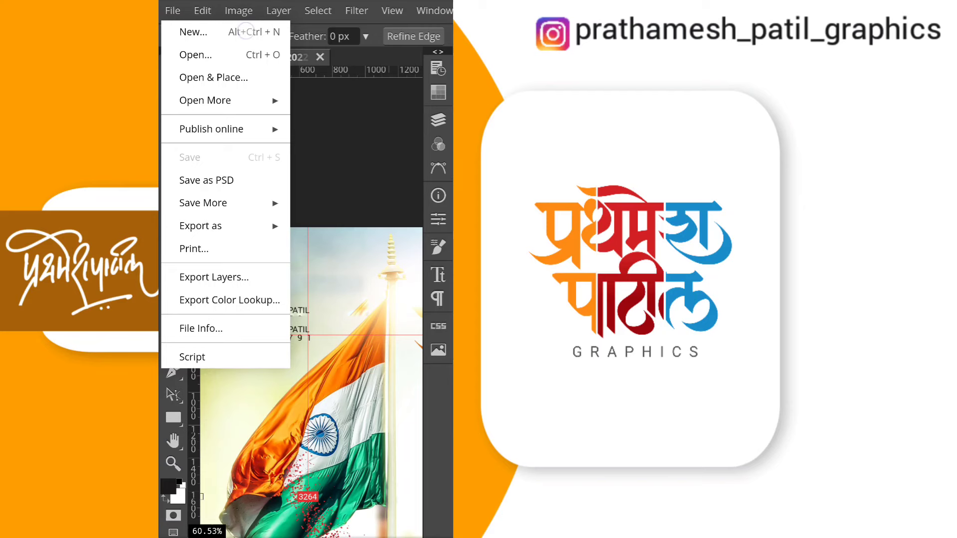
# Step: Look at the new-project resolution field without creating it, then open the Image menu
pyautogui.click(246, 30)
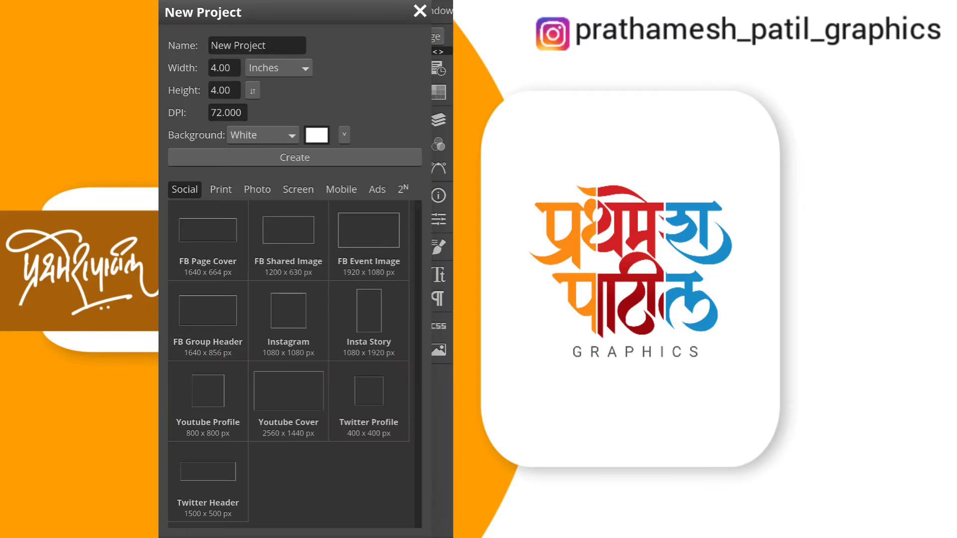
pyautogui.click(239, 113)
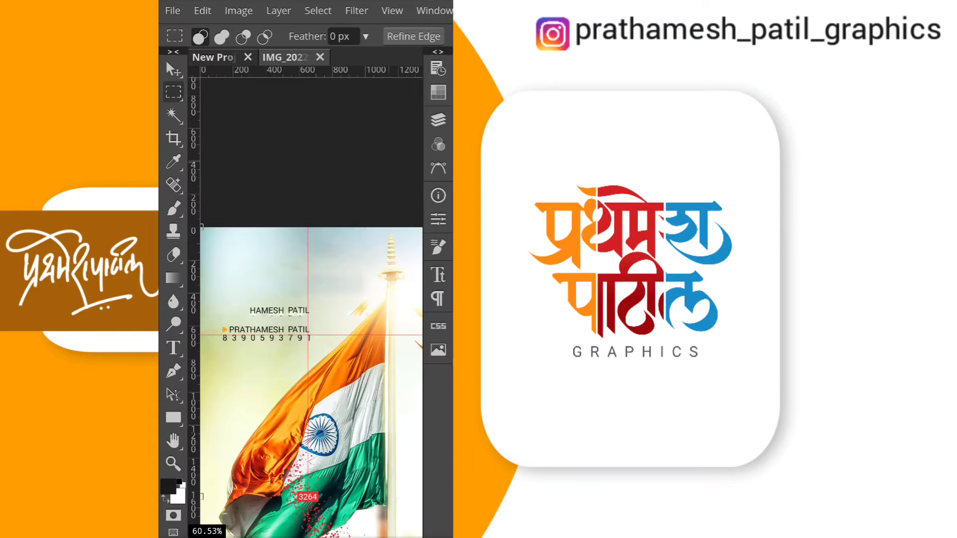
pyautogui.click(238, 11)
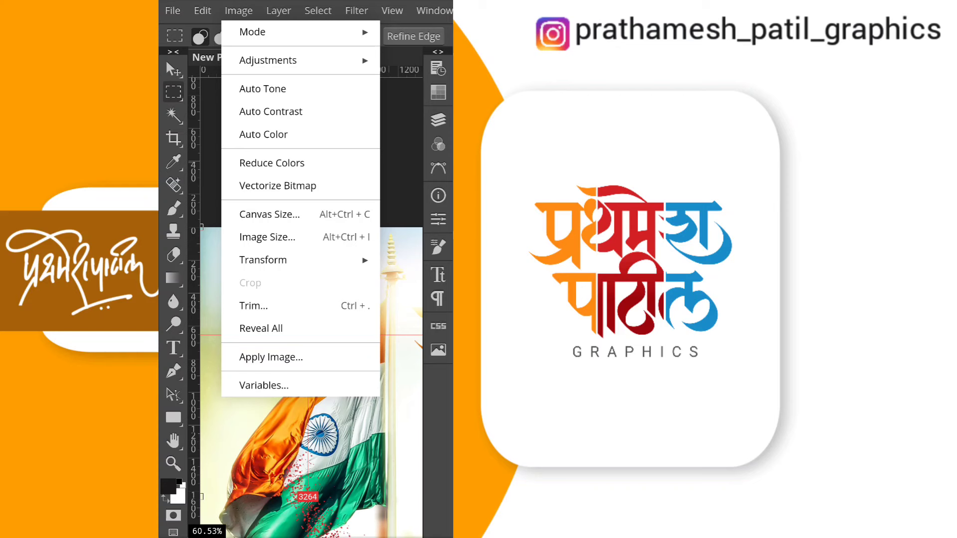
# Step: Browse the Image > Mode choices, then open Levels and cancel it without applying
pyautogui.click(347, 32)
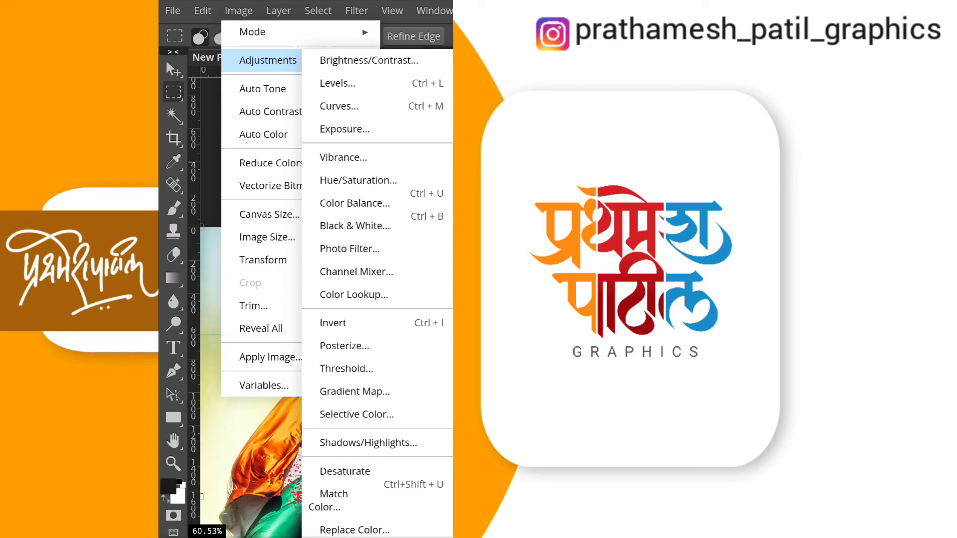
pyautogui.click(337, 83)
pyautogui.moveTo(354, 20); pyautogui.dragTo(243, 131)
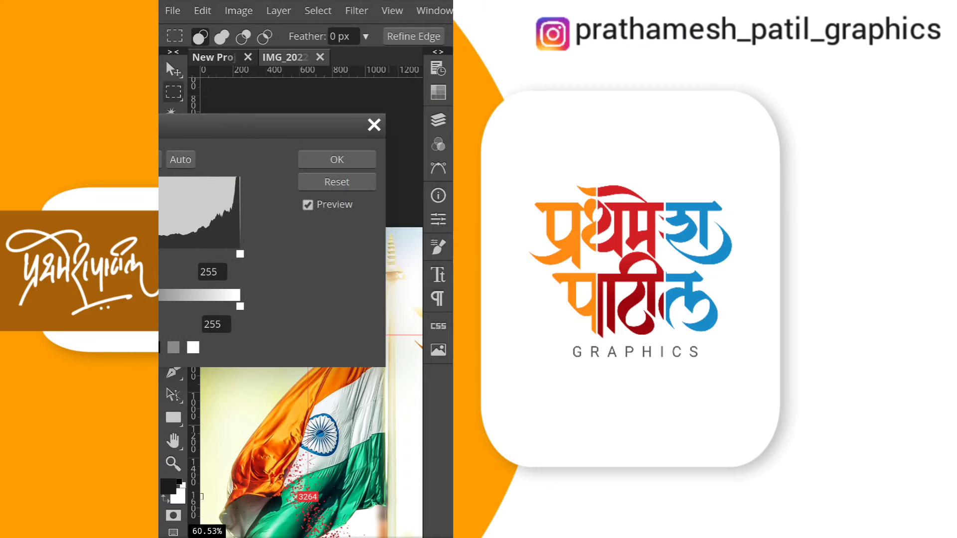
pyautogui.click(373, 126)
# Step: Preview the Black & White adjustment from Image > Adjustments and cancel it
pyautogui.click(247, 8)
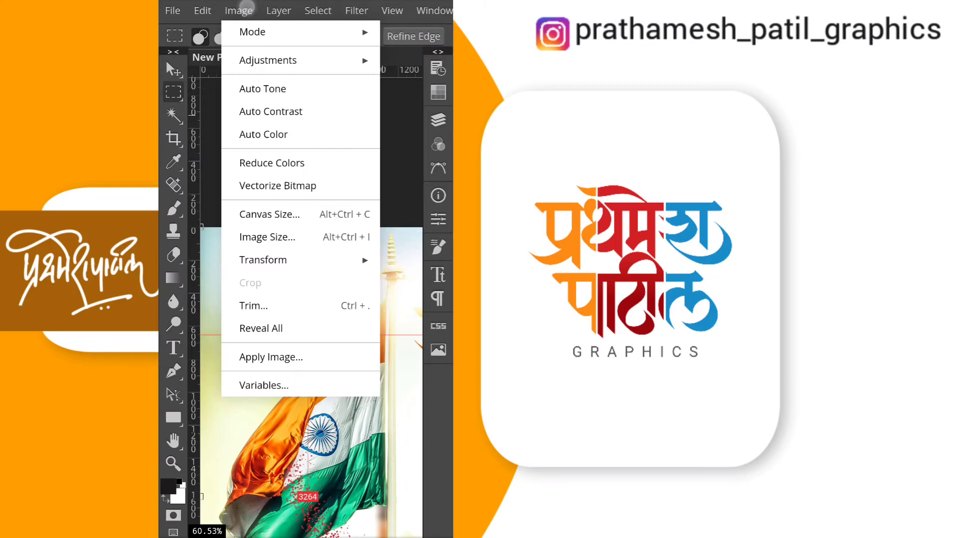
pyautogui.click(352, 60)
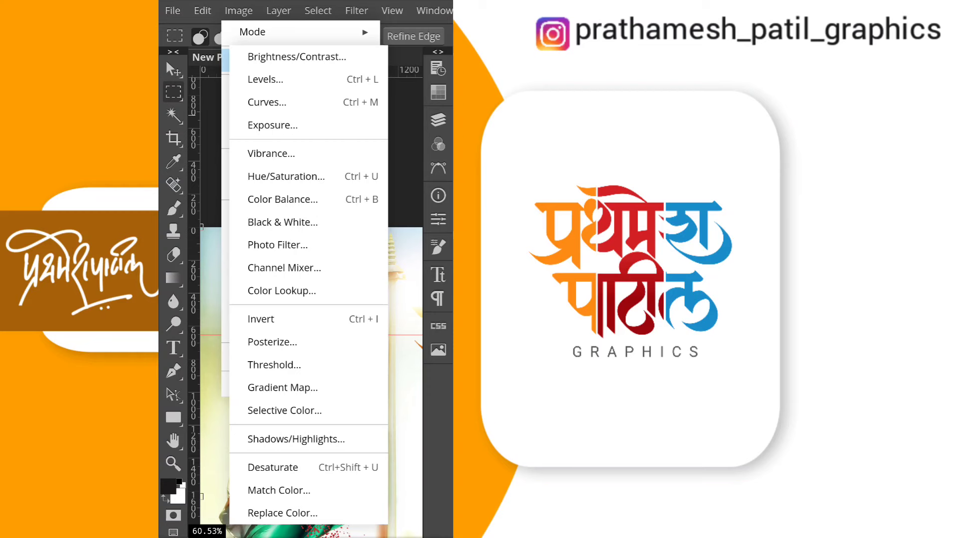
pyautogui.click(283, 223)
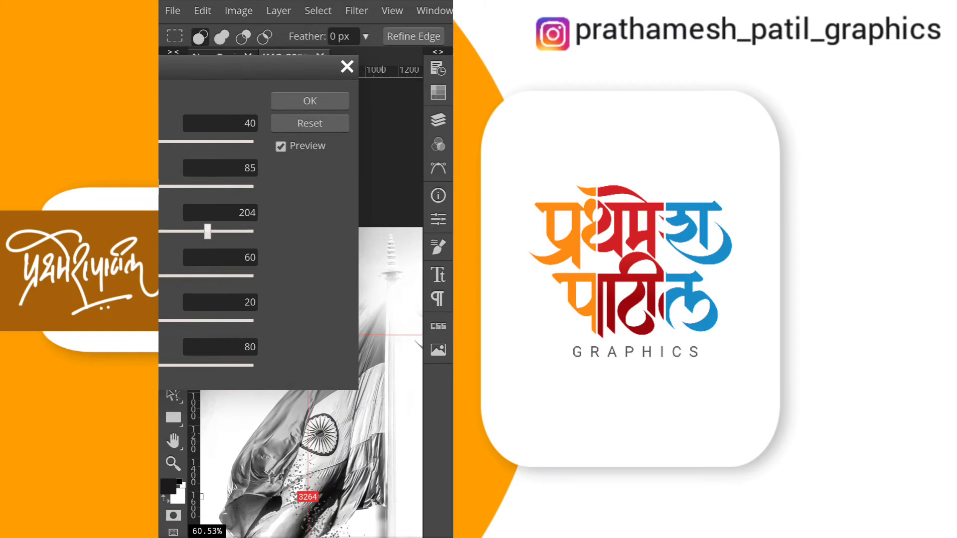
pyautogui.click(347, 66)
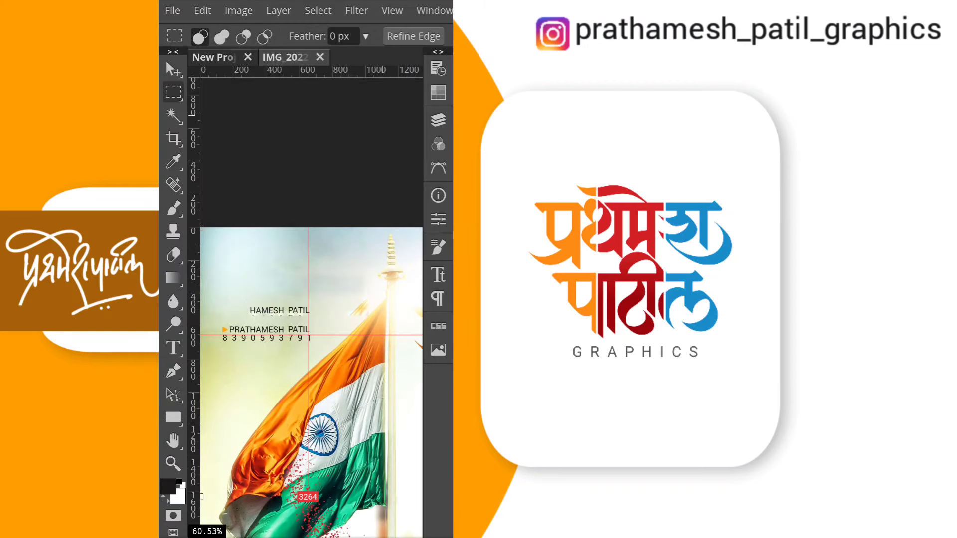
# Step: Open the Color Lookup adjustment and close it without changes
pyautogui.click(203, 11)
pyautogui.click(238, 10)
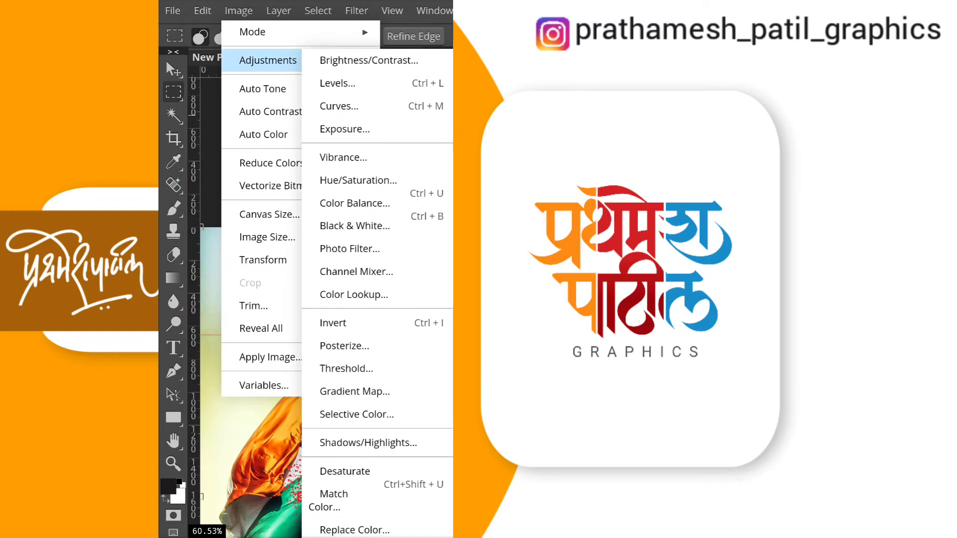
pyautogui.click(353, 295)
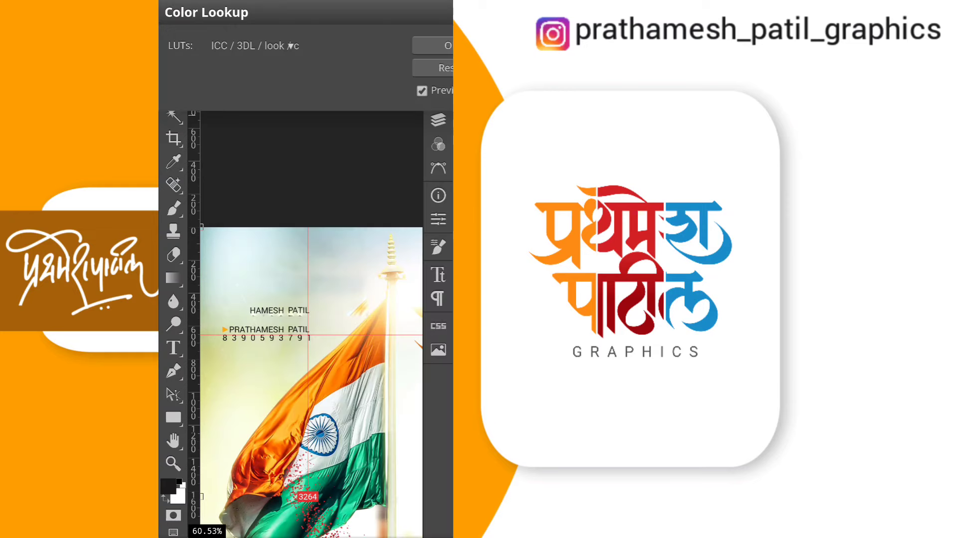
pyautogui.moveTo(306, 19)
pyautogui.mouseDown()
pyautogui.moveTo(385, 98)
pyautogui.moveTo(217, 100)
pyautogui.mouseUp()
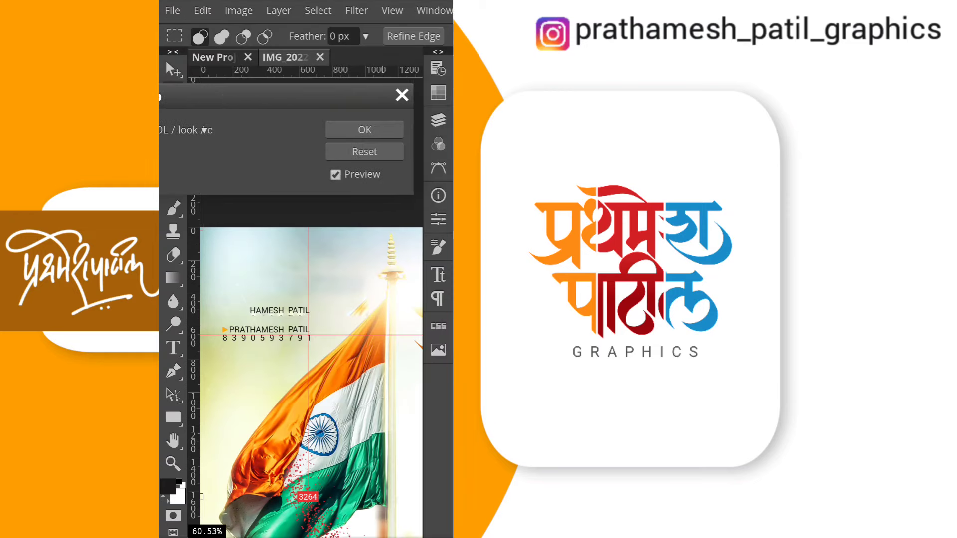
pyautogui.click(350, 122)
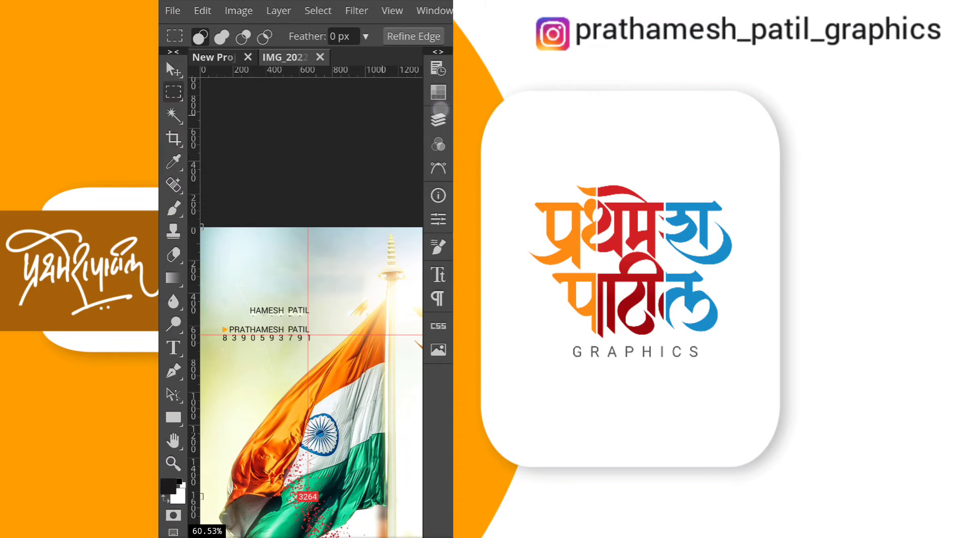
# Step: Show the Layers panel and add a white layer mask to the Background layer
pyautogui.click(438, 119)
pyautogui.click(333, 435)
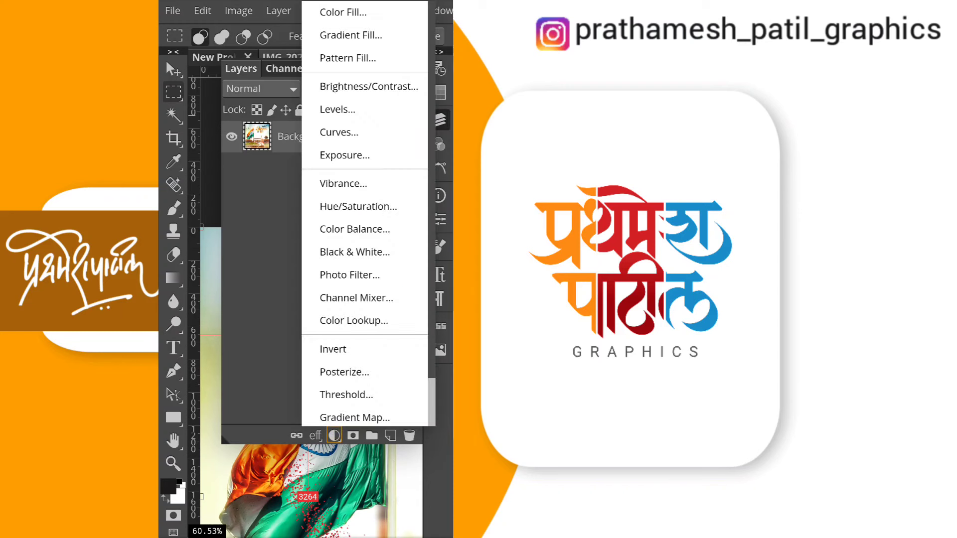
pyautogui.click(334, 436)
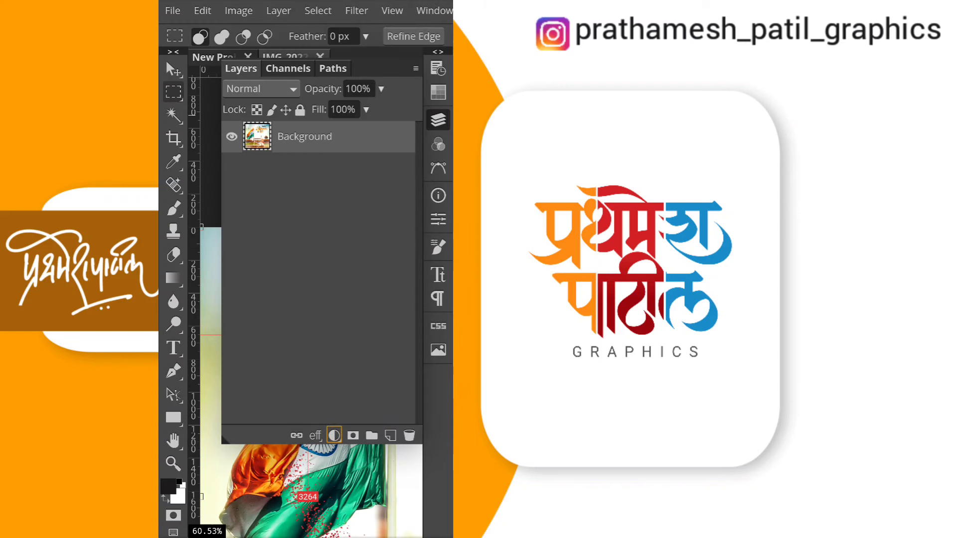
pyautogui.click(353, 435)
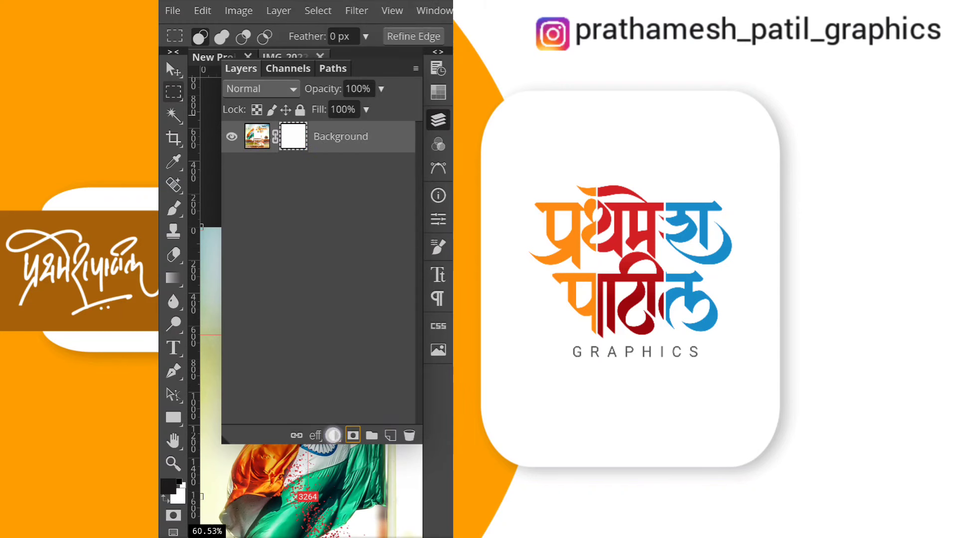
# Step: Add an orange Photo Filter adjustment layer at 80% density
pyautogui.click(334, 435)
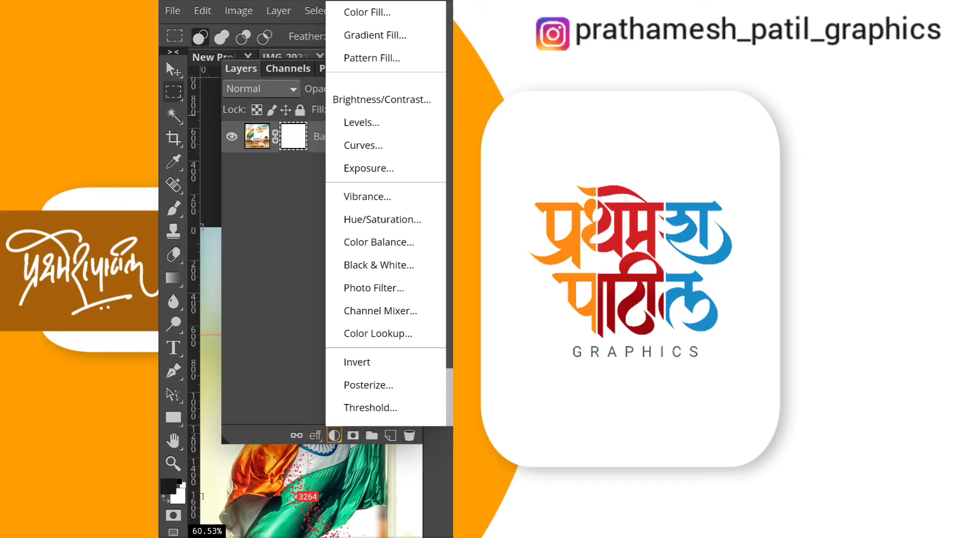
pyautogui.click(374, 288)
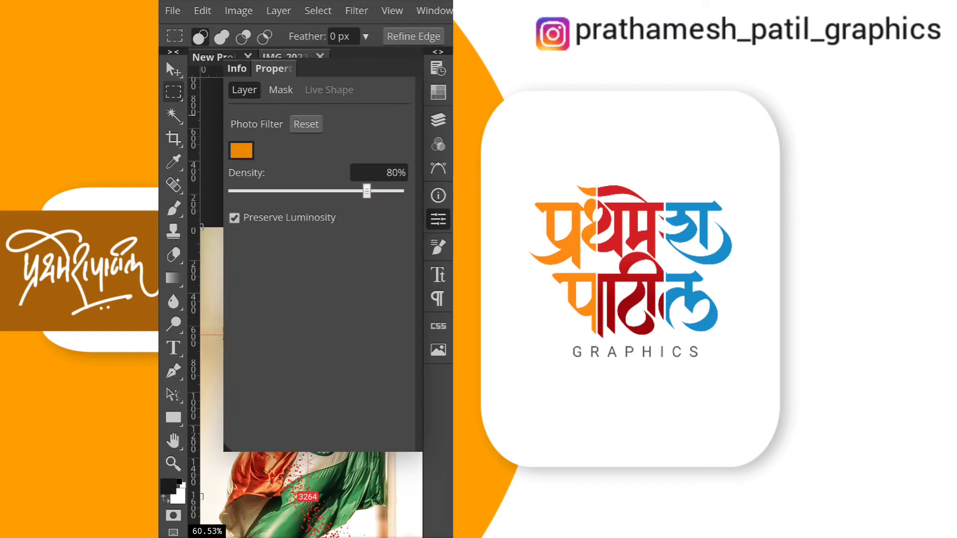
pyautogui.click(241, 150)
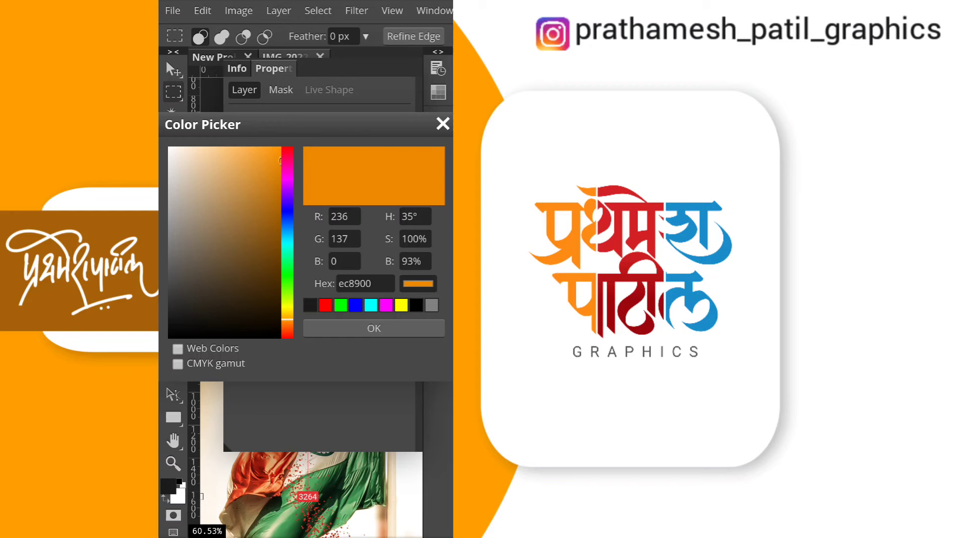
pyautogui.press('Return')
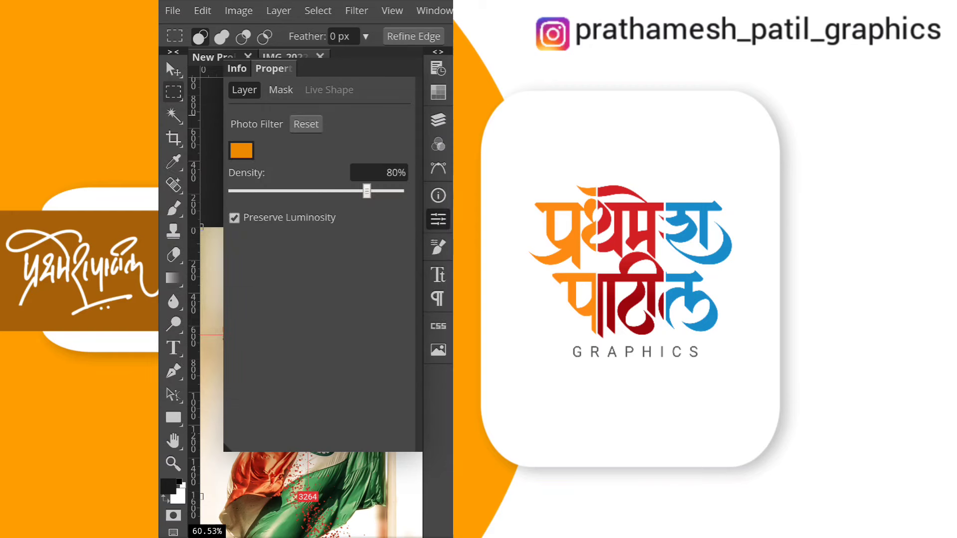
pyautogui.scroll(-2, 309, 498)
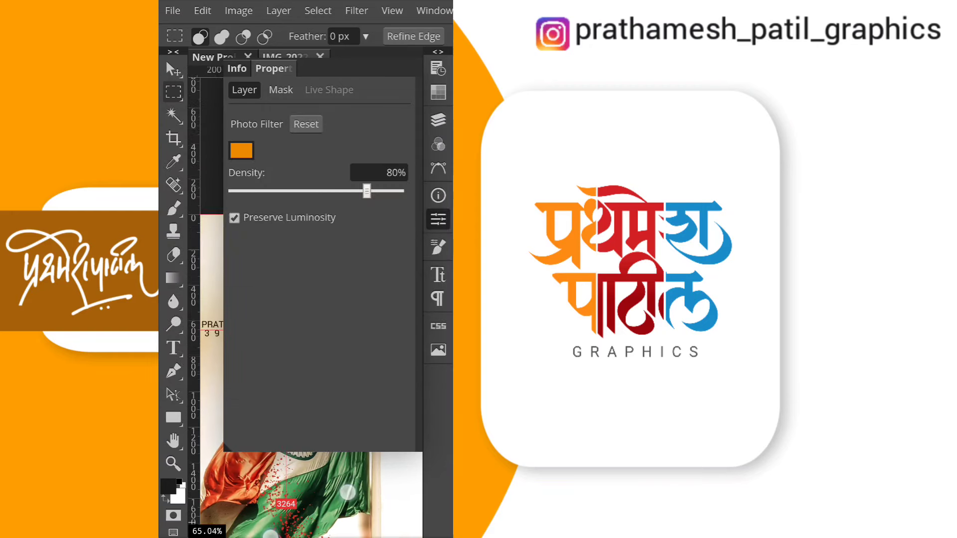
pyautogui.scroll(1, 309, 499)
pyautogui.scroll(1, 309, 499)
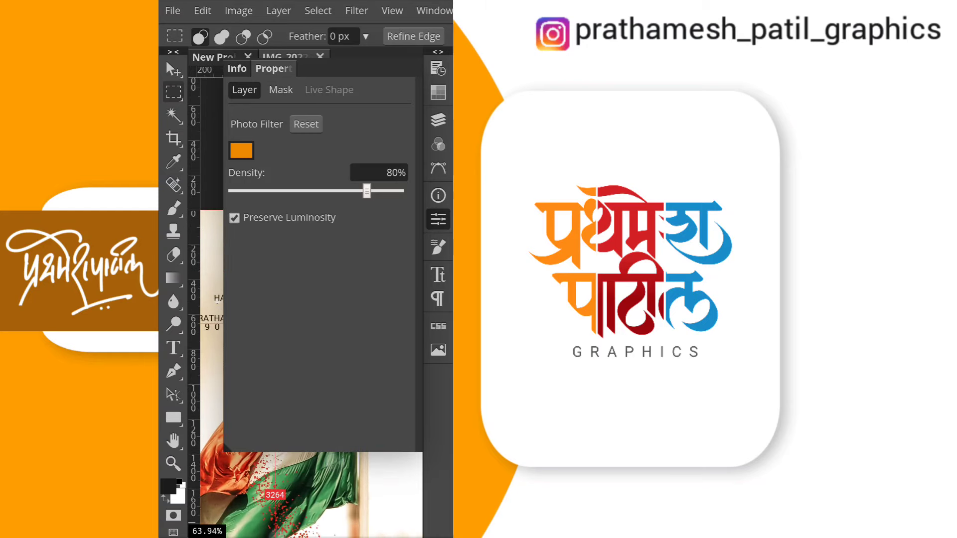
pyautogui.click(438, 219)
pyautogui.scroll(-2, 305, 334)
# Step: Zoom out until the whole orange-tinted poster fits in view
pyautogui.scroll(-2, 306, 334)
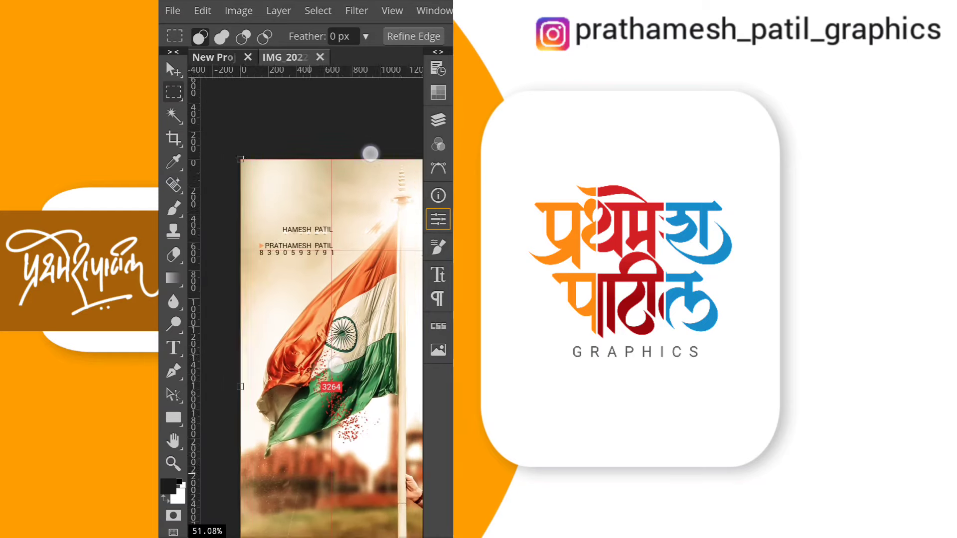
pyautogui.scroll(-2, 305, 334)
pyautogui.scroll(-2, 306, 333)
pyautogui.scroll(-1, 305, 334)
pyautogui.scroll(-1, 305, 334)
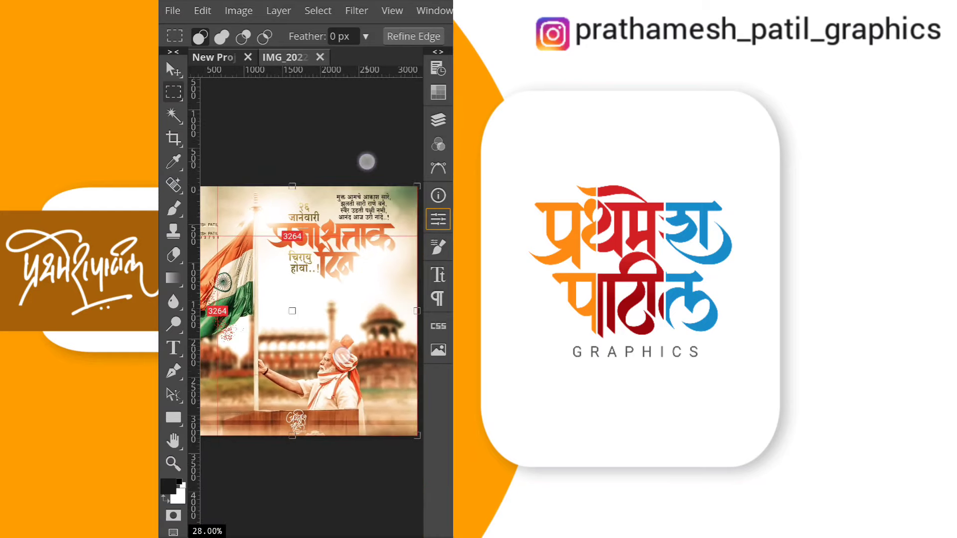
pyautogui.scroll(-1, 305, 334)
pyautogui.scroll(-1, 306, 334)
pyautogui.scroll(1, 361, 164)
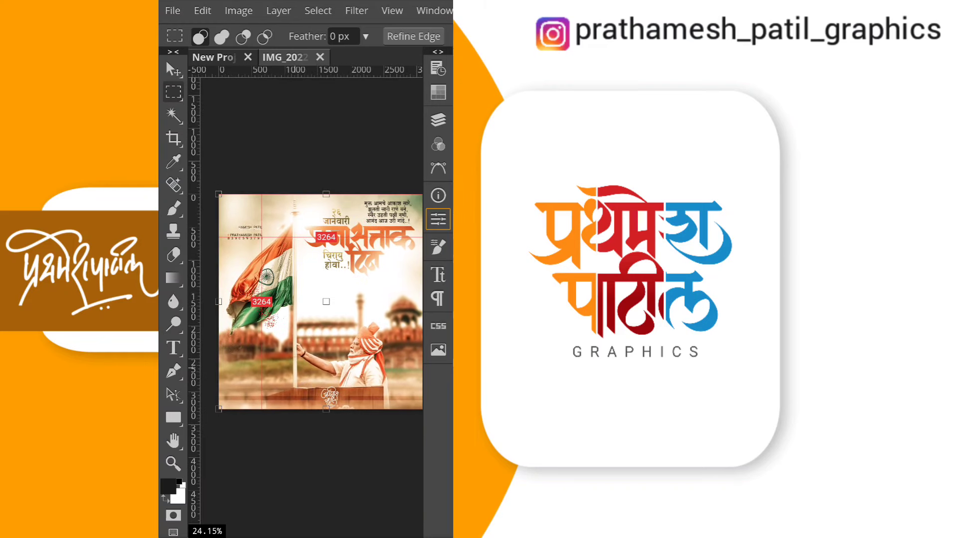
# Step: Browse the Image menu's Transform and Variables entries, then open the Layer menu
pyautogui.click(239, 11)
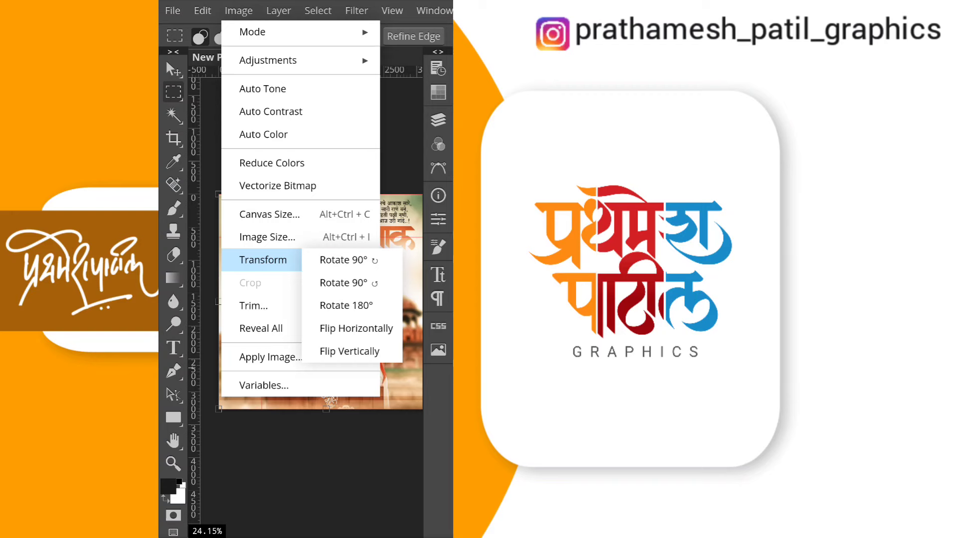
pyautogui.click(263, 386)
pyautogui.click(390, 10)
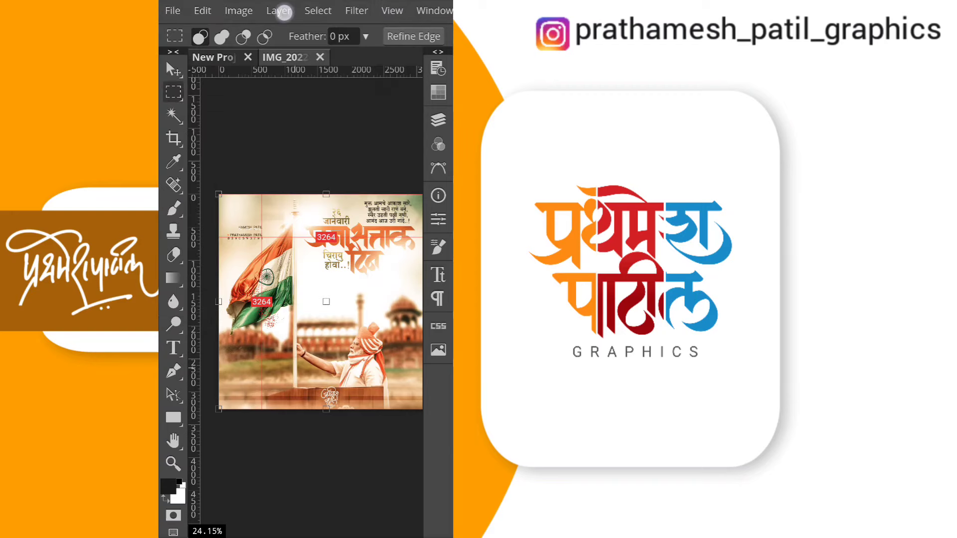
pyautogui.click(284, 11)
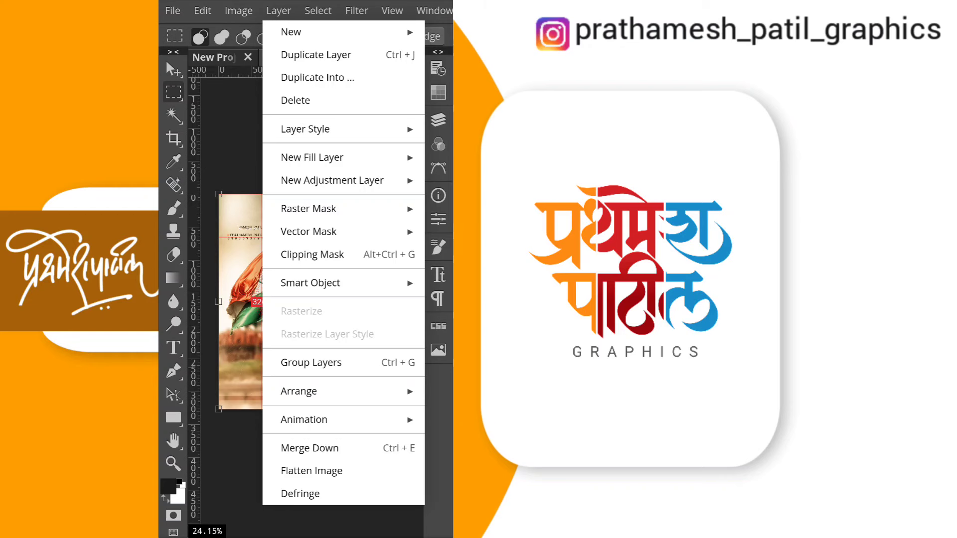
# Step: Select by Color Range with Fuzziness raised to 89 and confirm
pyautogui.press('Escape')
pyautogui.click(318, 10)
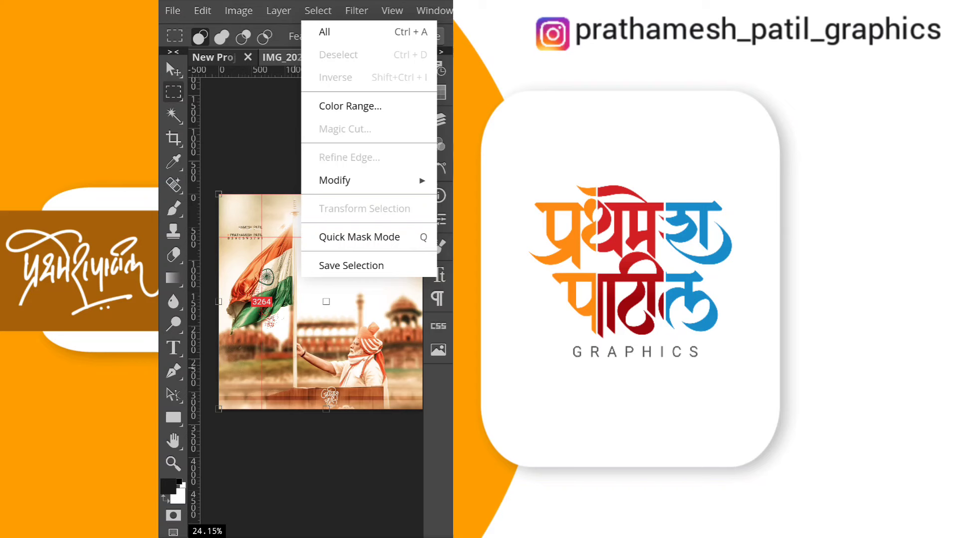
pyautogui.click(391, 110)
pyautogui.click(370, 109)
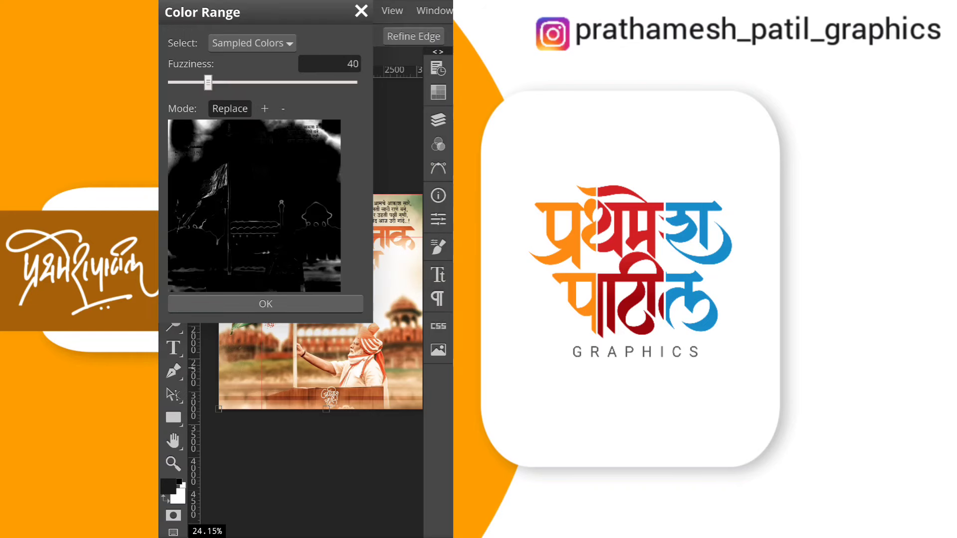
pyautogui.moveTo(207, 82); pyautogui.dragTo(252, 83)
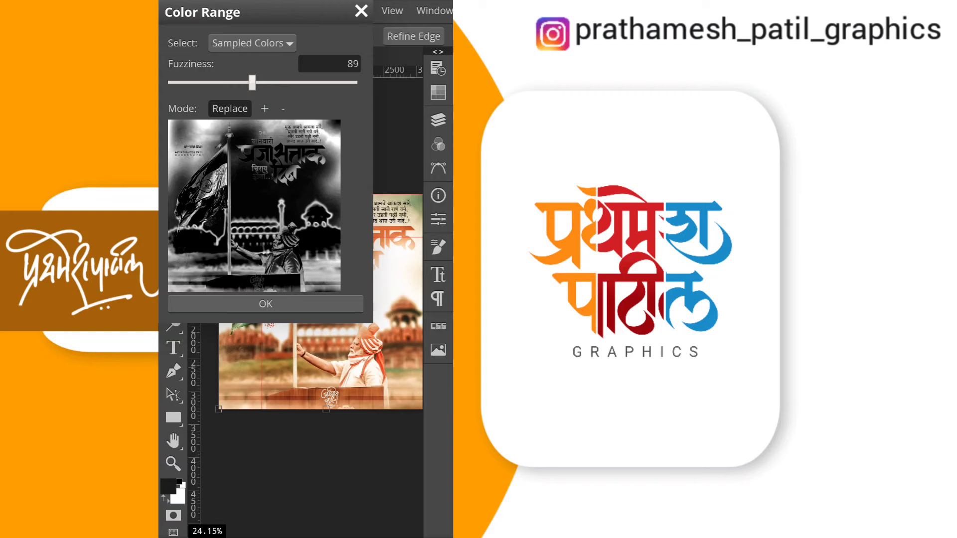
pyautogui.click(299, 302)
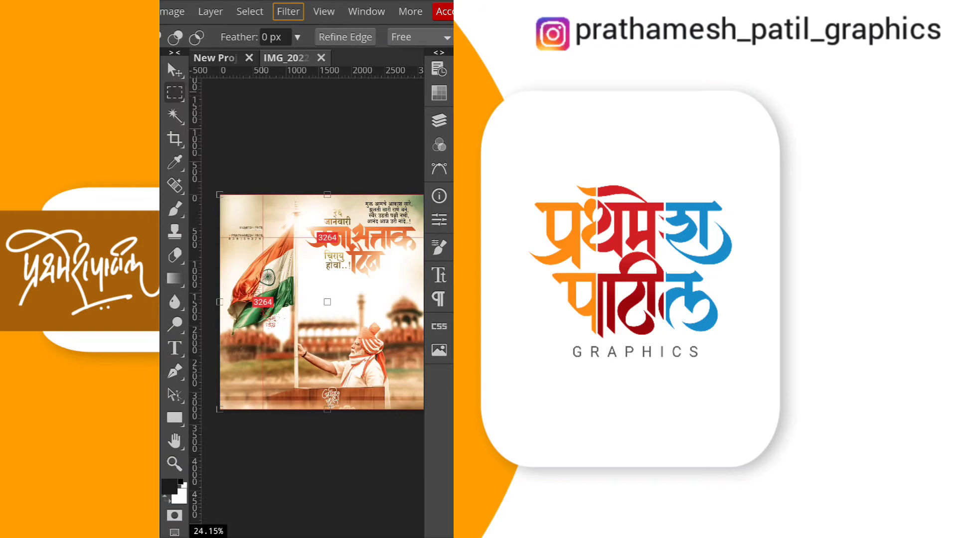
# Step: Browse the Filter menu's Blur, 3D, Distort, Render and Sharpen submenus
pyautogui.click(288, 11)
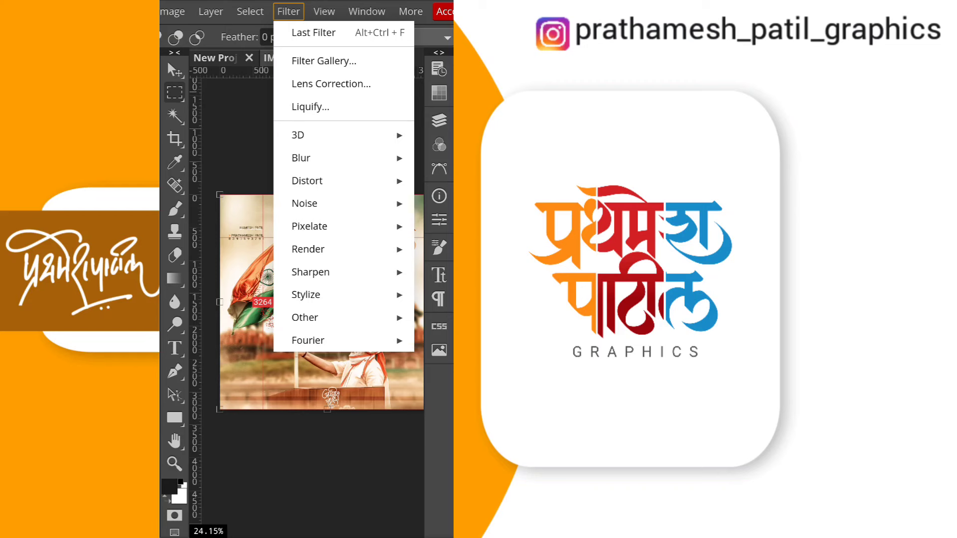
pyautogui.click(379, 154)
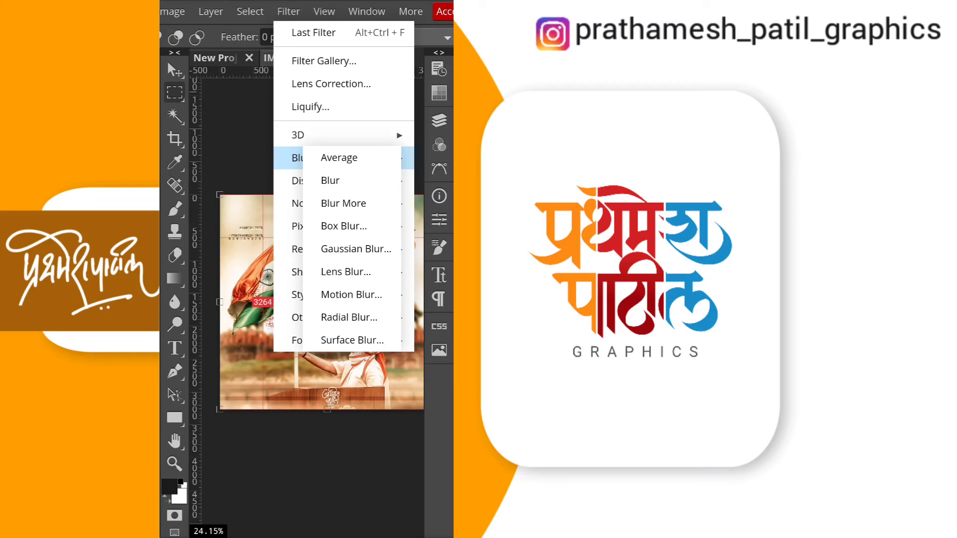
pyautogui.click(374, 127)
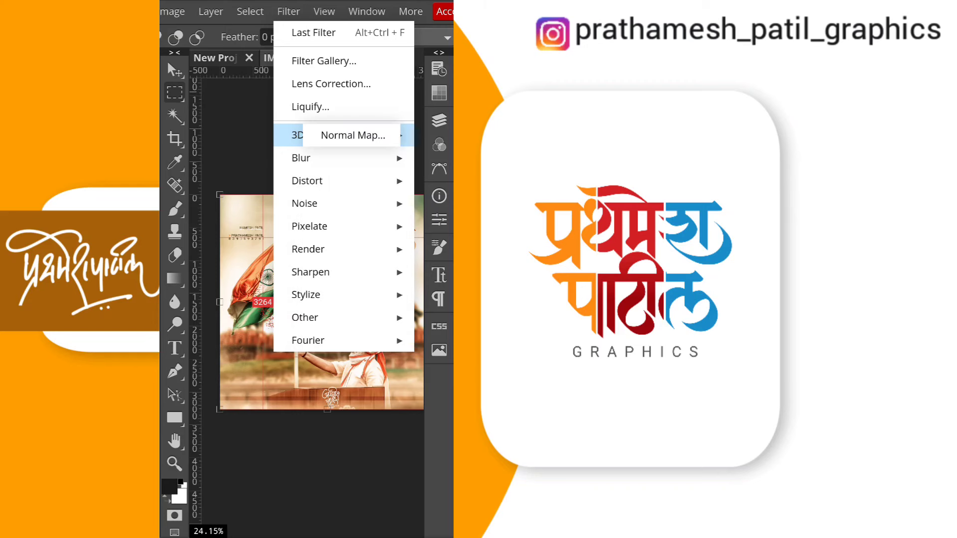
pyautogui.click(373, 179)
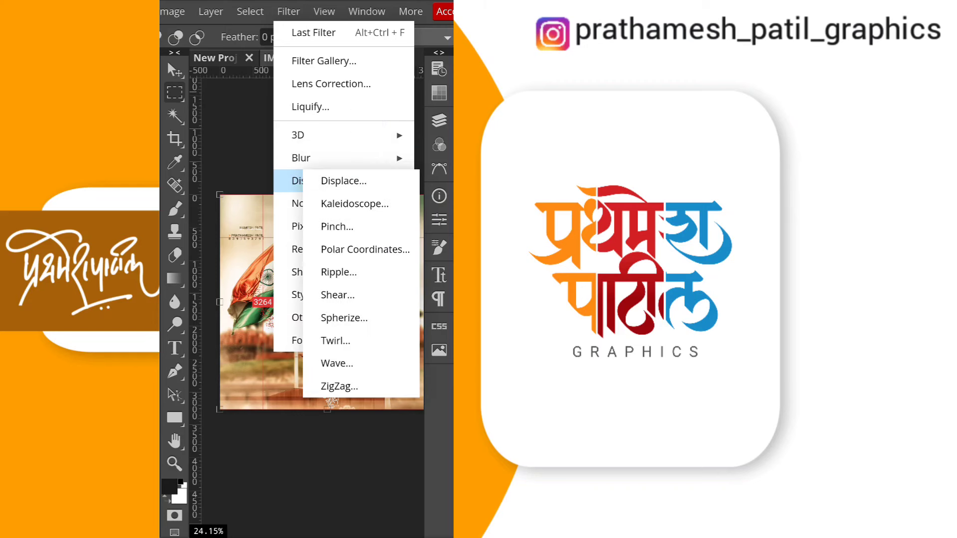
pyautogui.click(319, 135)
pyautogui.click(338, 181)
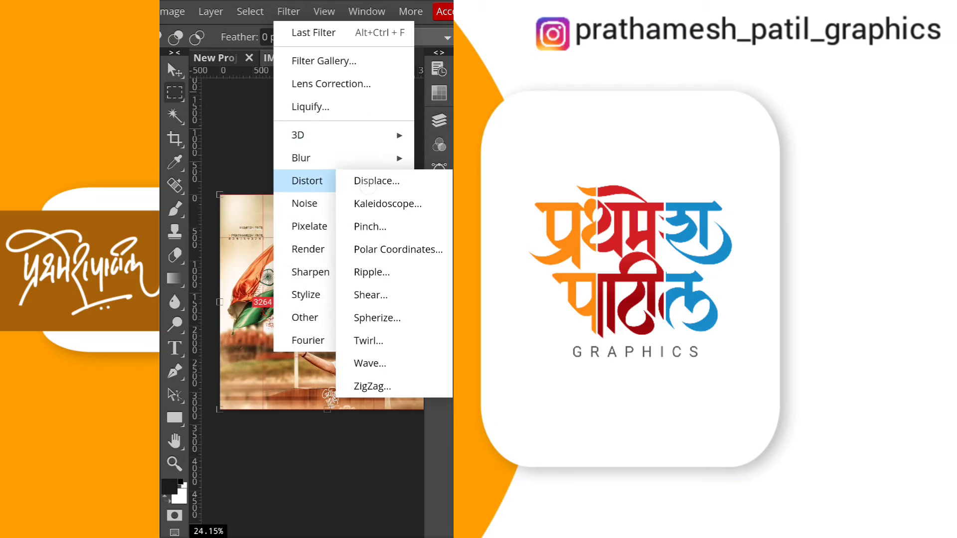
pyautogui.click(304, 204)
pyautogui.click(339, 181)
pyautogui.click(308, 249)
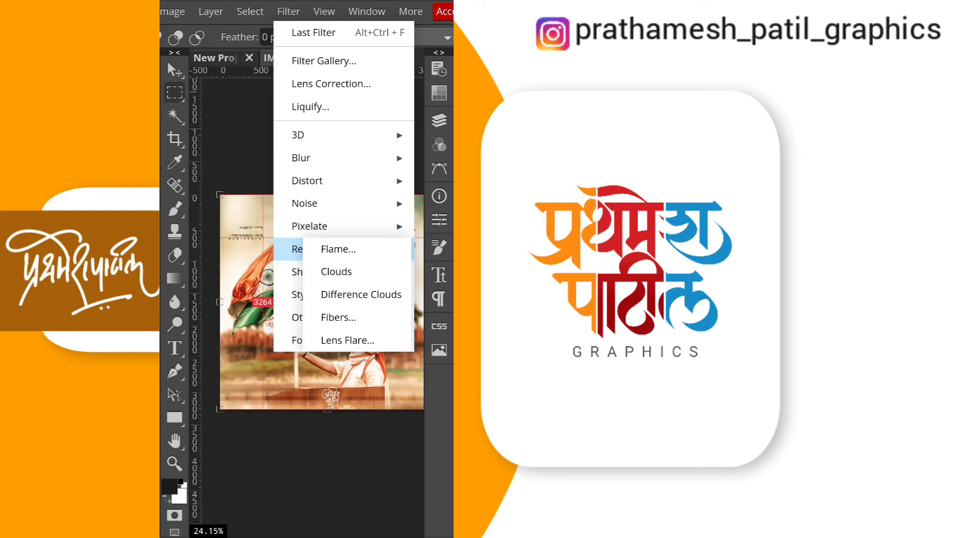
pyautogui.click(359, 181)
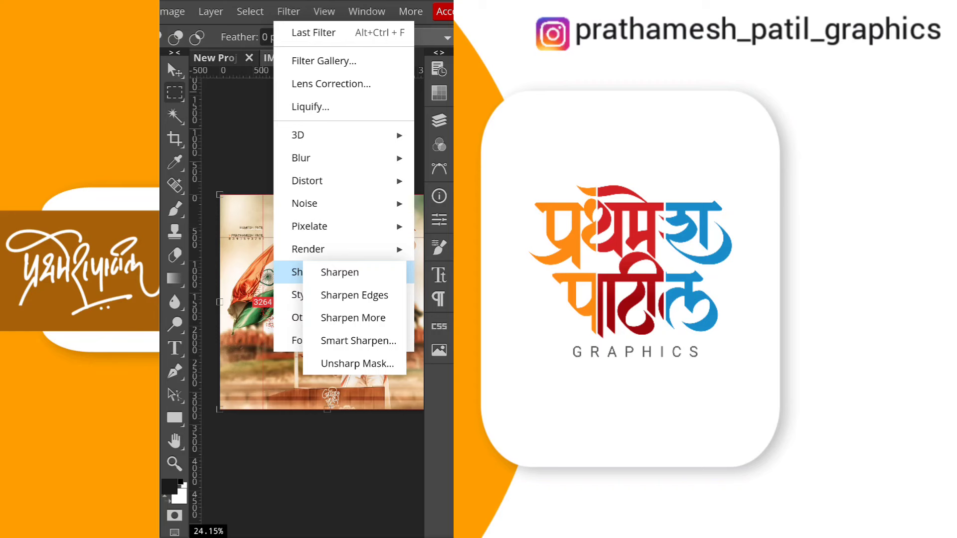
# Step: Drag a horizontal guide and a vertical guide from the rulers onto the canvas
pyautogui.click(370, 11)
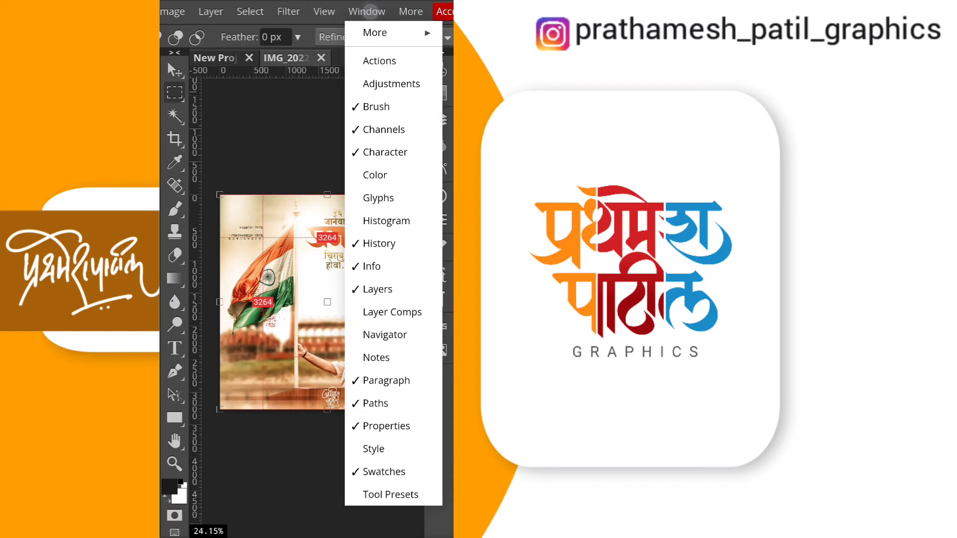
pyautogui.click(324, 11)
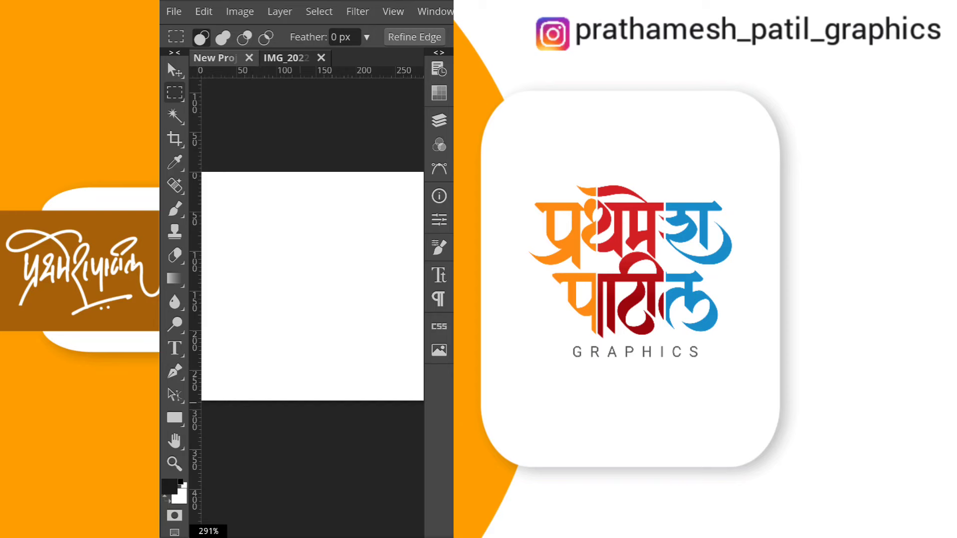
pyautogui.moveTo(306, 70)
pyautogui.mouseDown()
pyautogui.moveTo(337, 166)
pyautogui.moveTo(332, 293)
pyautogui.mouseUp()
pyautogui.moveTo(194, 349)
pyautogui.mouseDown()
pyautogui.moveTo(314, 331)
pyautogui.moveTo(304, 331)
pyautogui.mouseUp()
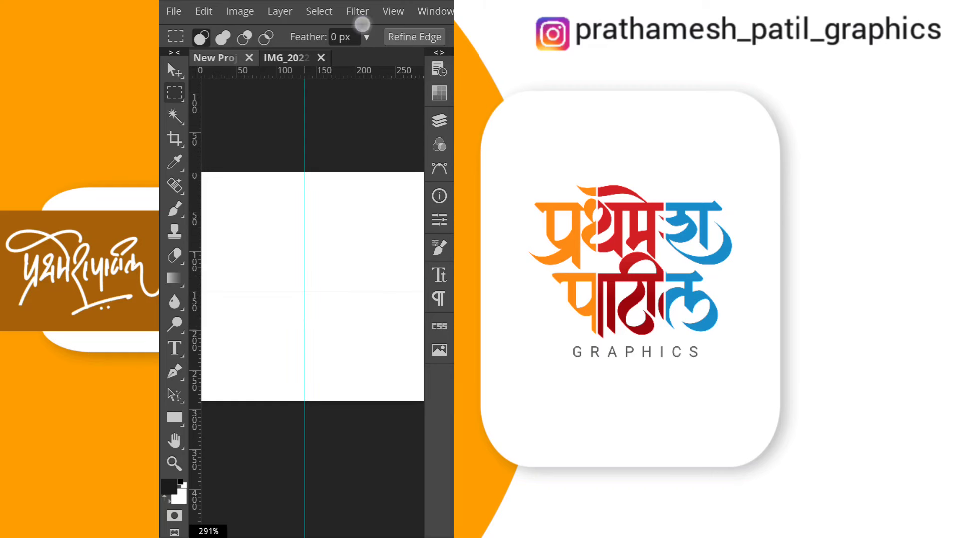
# Step: Open the Actions panel from the Window menu
pyautogui.click(357, 11)
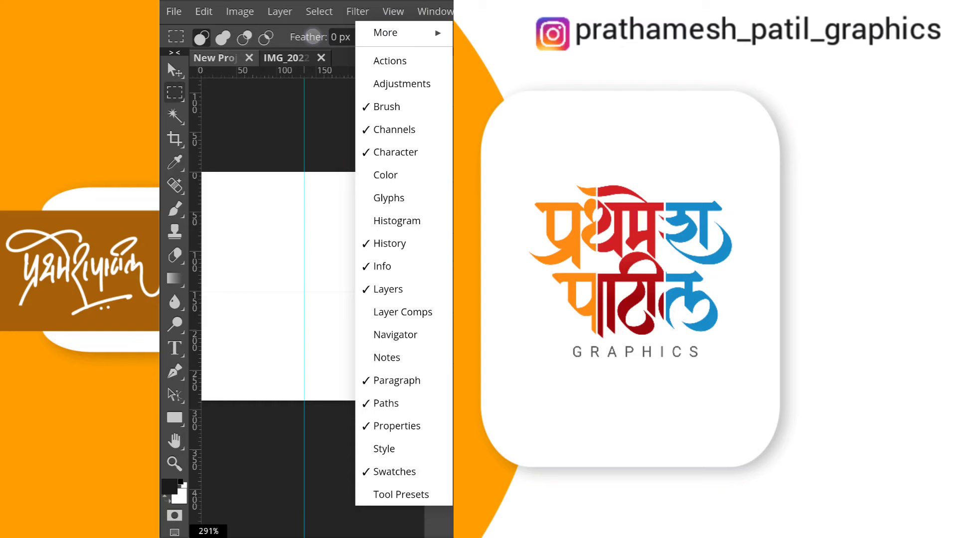
pyautogui.scroll(-3, 311, 35)
pyautogui.click(346, 11)
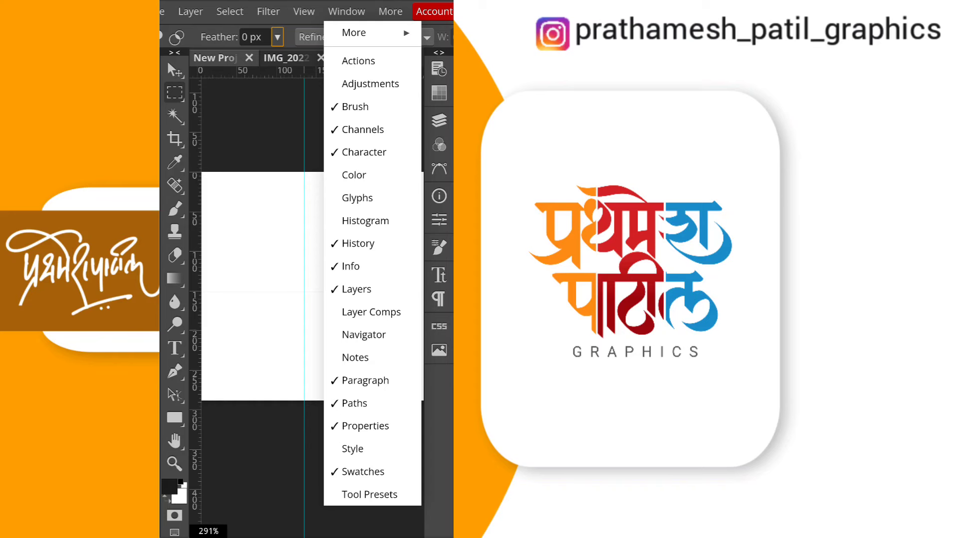
pyautogui.click(358, 61)
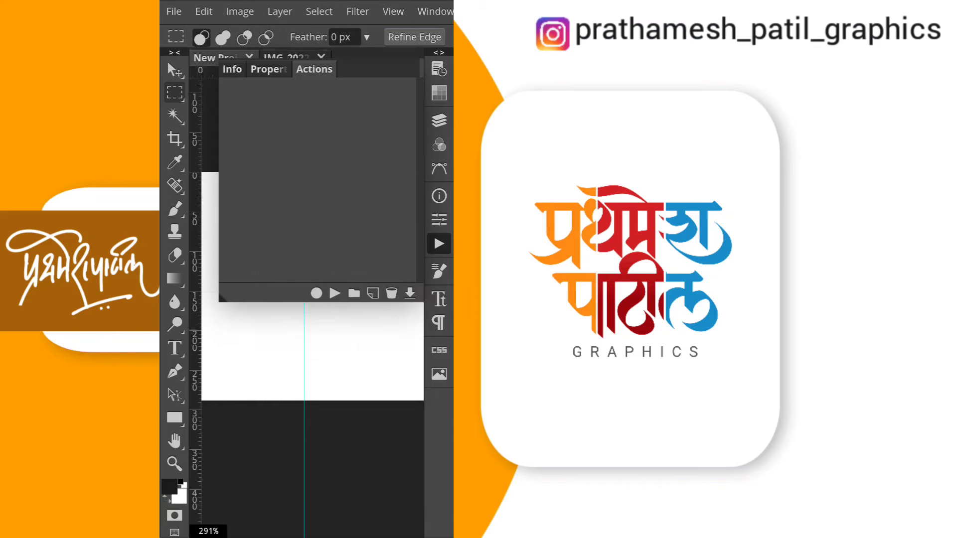
# Step: Open the Glyphs panel and set its glyph set to Latin Extended-A
pyautogui.click(393, 11)
pyautogui.click(434, 11)
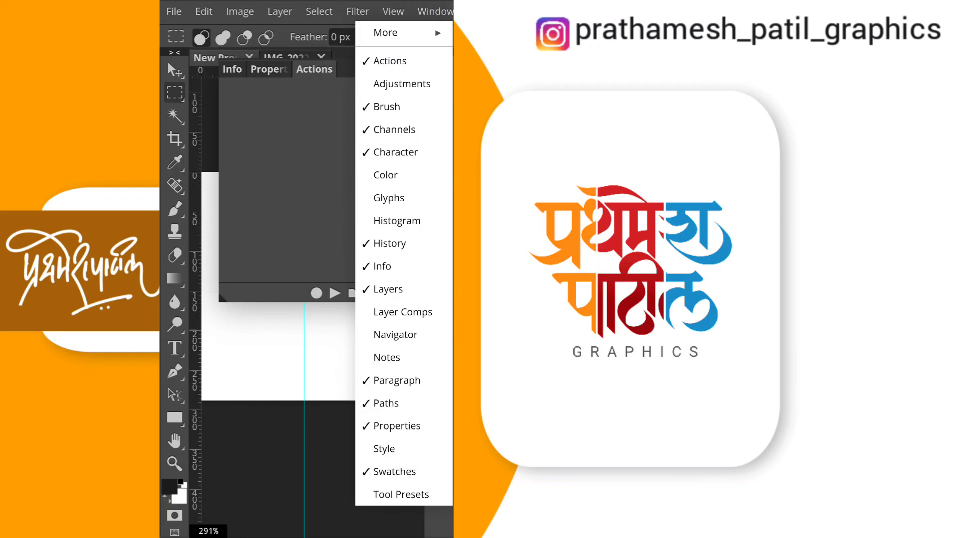
pyautogui.click(407, 198)
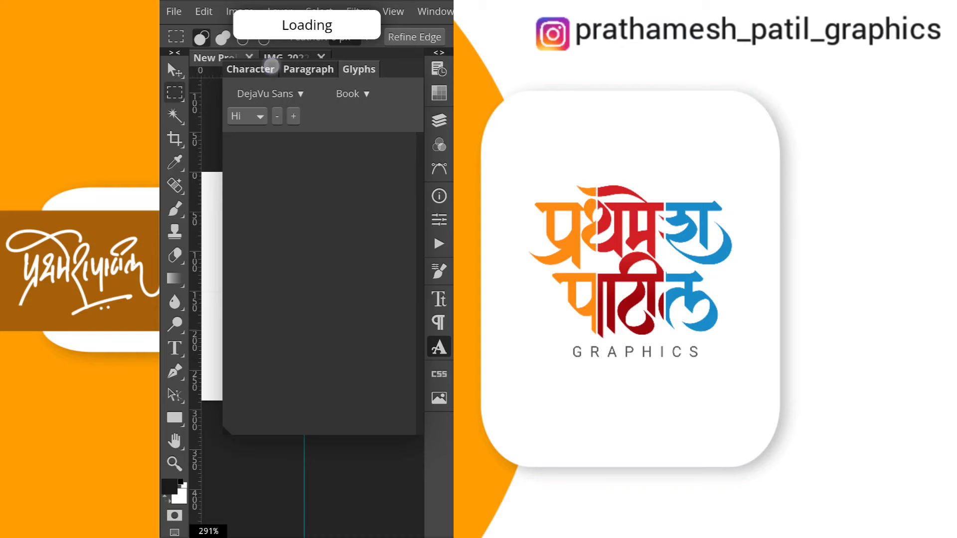
pyautogui.click(438, 299)
pyautogui.click(439, 323)
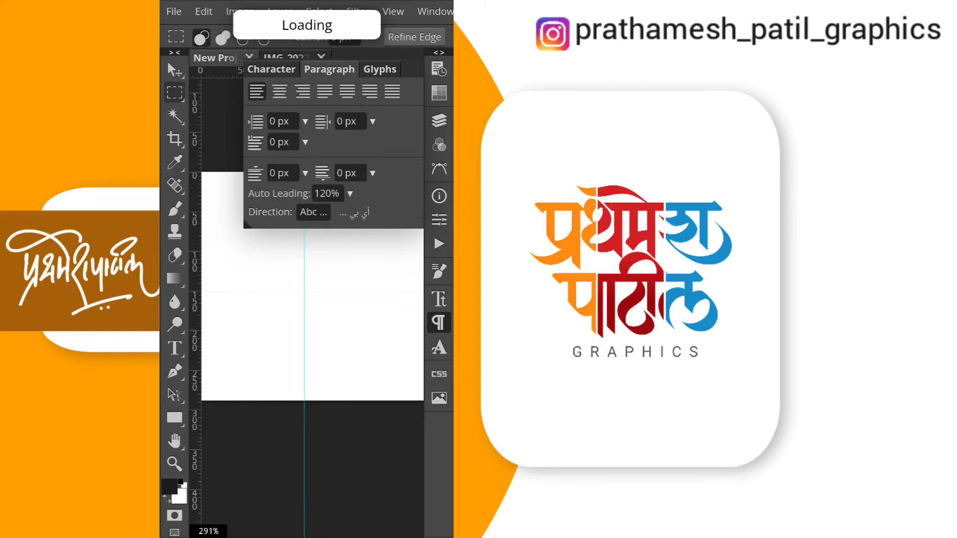
pyautogui.click(438, 347)
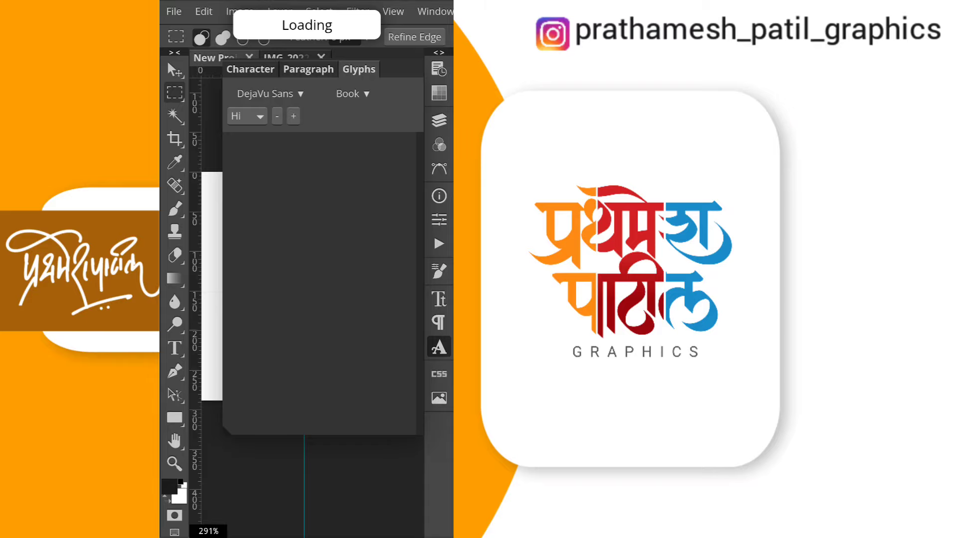
pyautogui.click(246, 116)
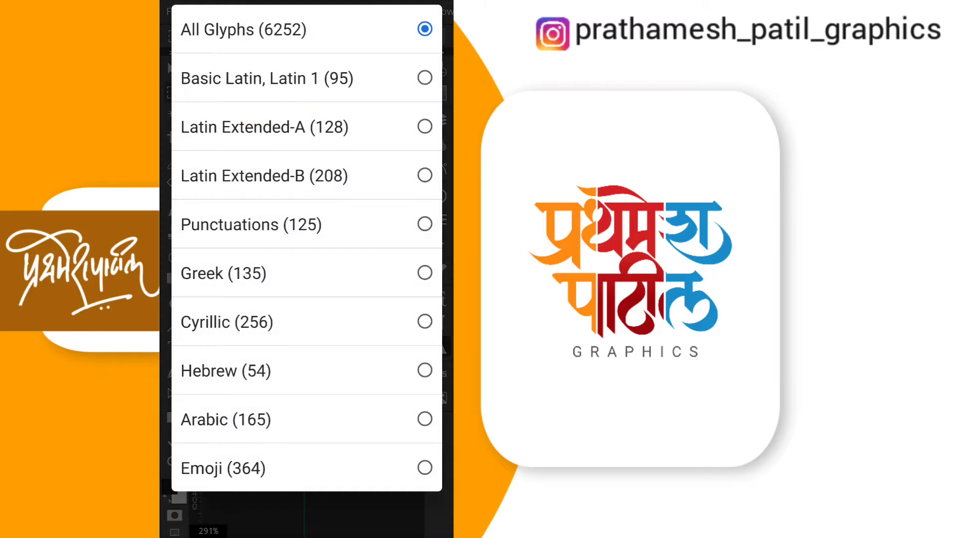
pyautogui.click(299, 116)
pyautogui.click(379, 509)
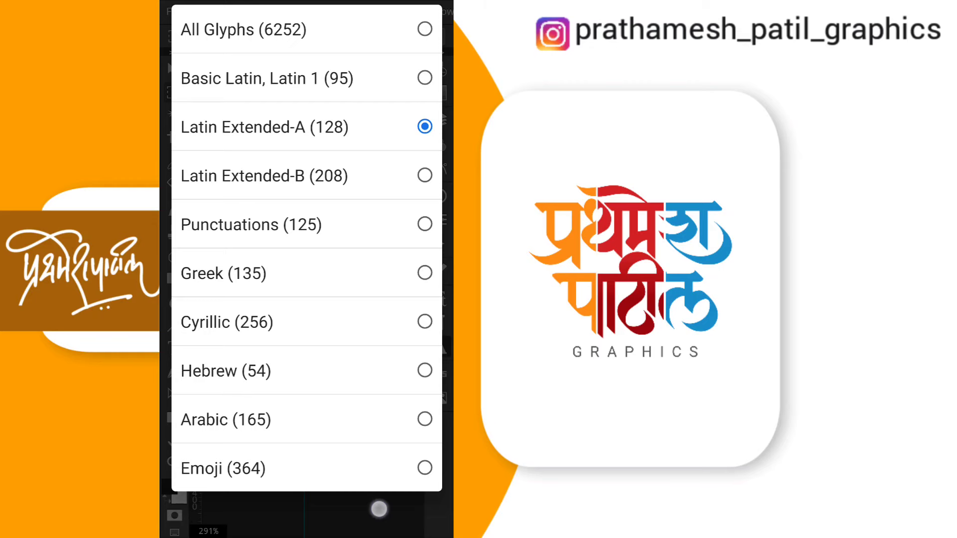
# Step: Scroll through the font list, keeping DejaVu Sans for the glyphs
pyautogui.click(297, 94)
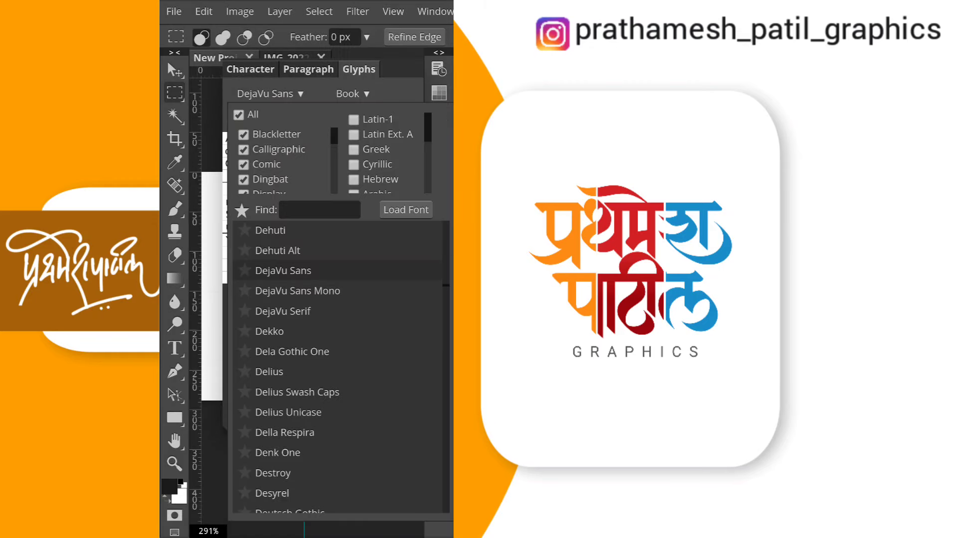
pyautogui.scroll(-10, 352, 352)
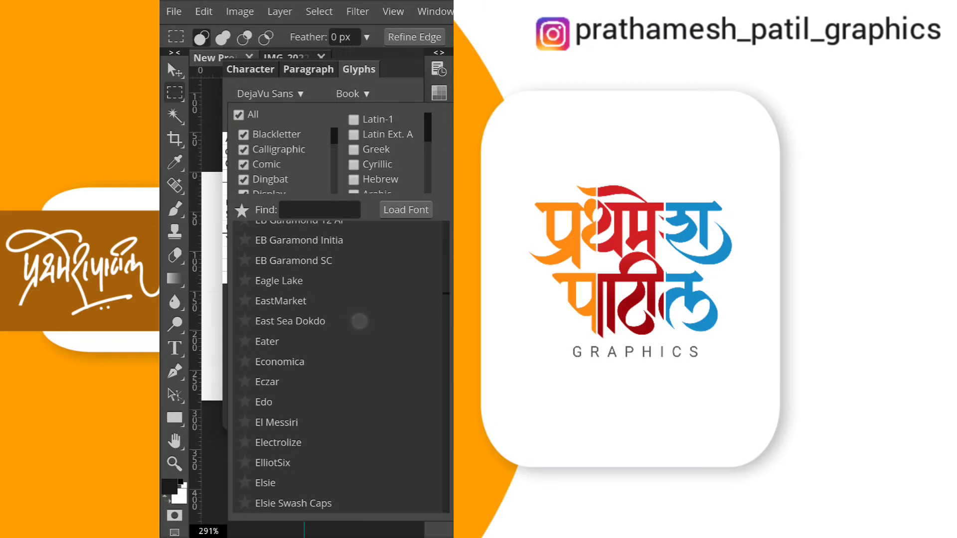
pyautogui.scroll(-5, 359, 348)
pyautogui.scroll(-5, 369, 308)
pyautogui.scroll(-5, 378, 279)
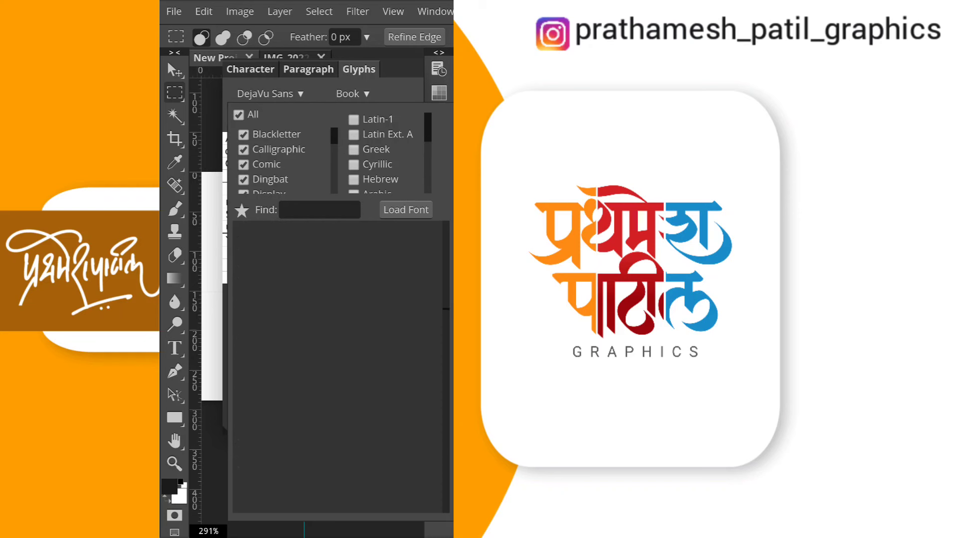
pyautogui.scroll(-1, 339, 366)
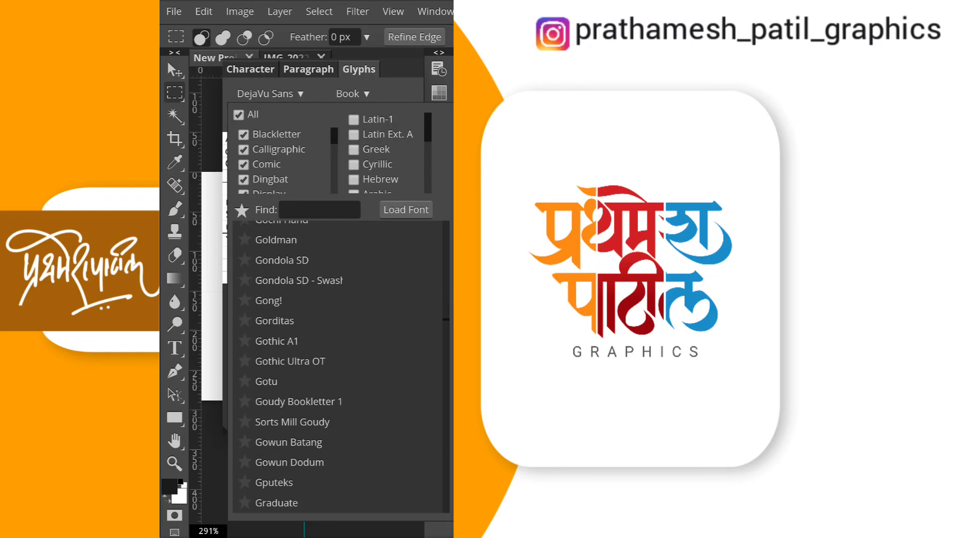
pyautogui.click(405, 210)
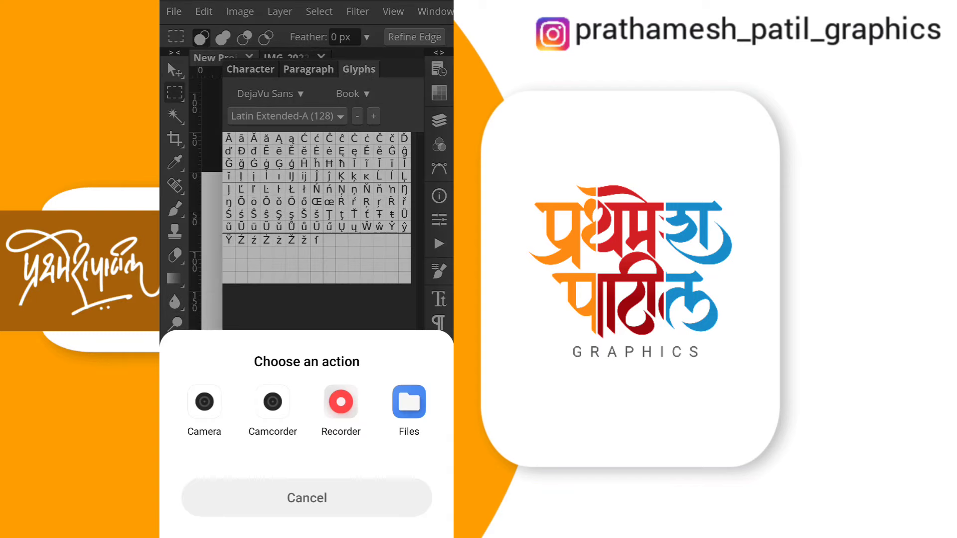
pyautogui.click(361, 495)
pyautogui.click(434, 11)
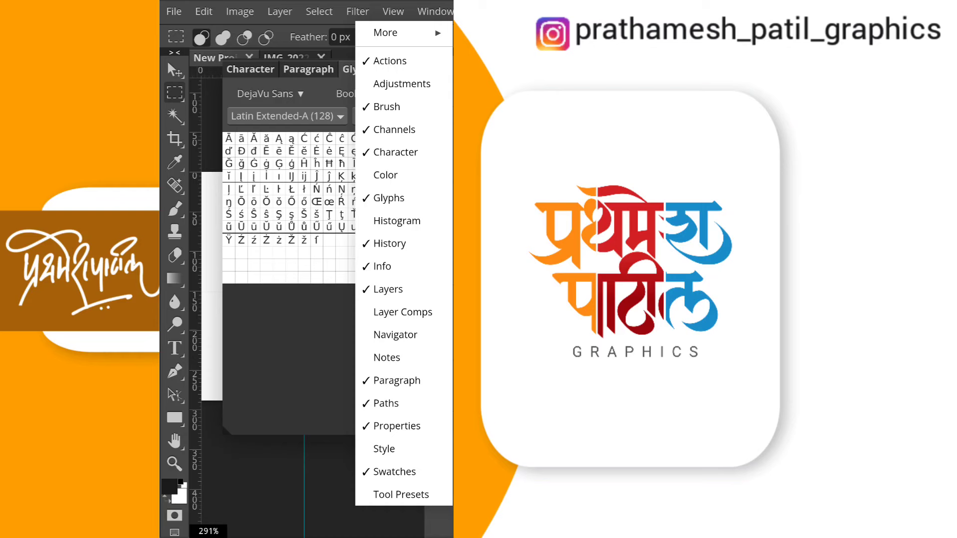
# Step: Open the Channels panel, then the Character panel showing DejaVu Sans Book at 24 px
pyautogui.click(394, 129)
pyautogui.click(435, 11)
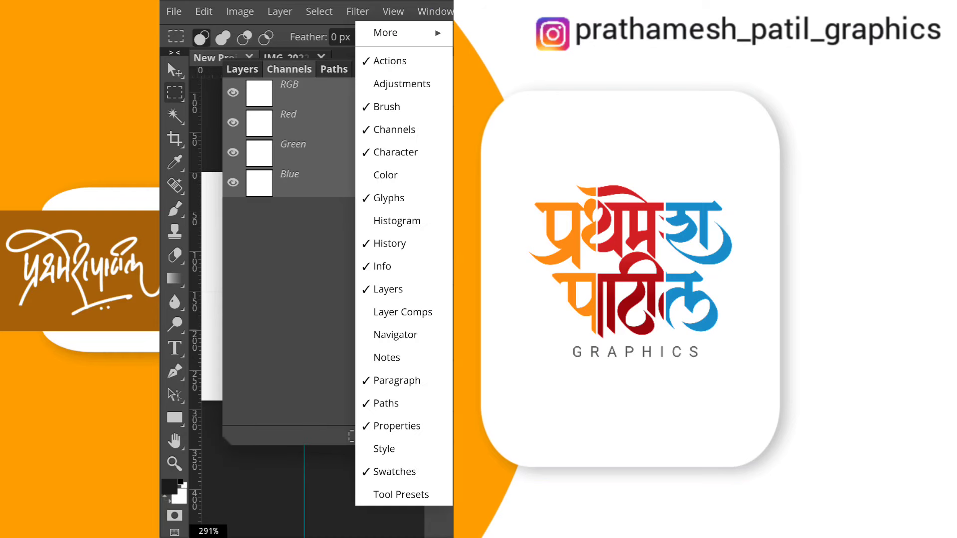
pyautogui.click(395, 152)
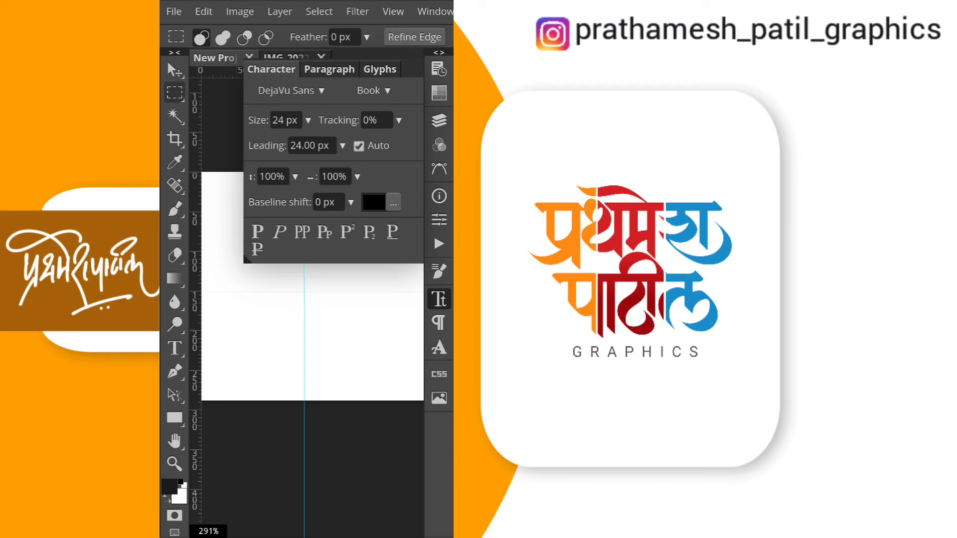
pyautogui.rightClick(175, 417)
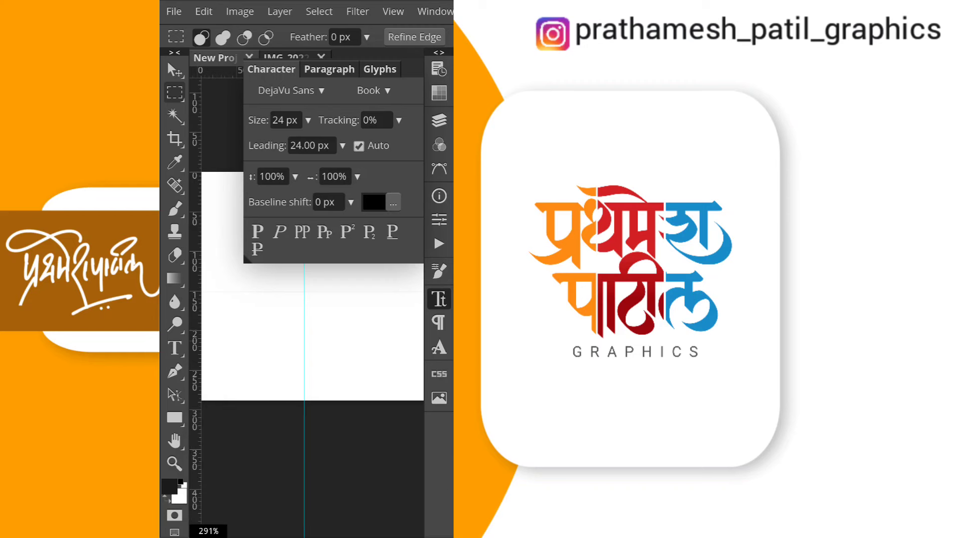